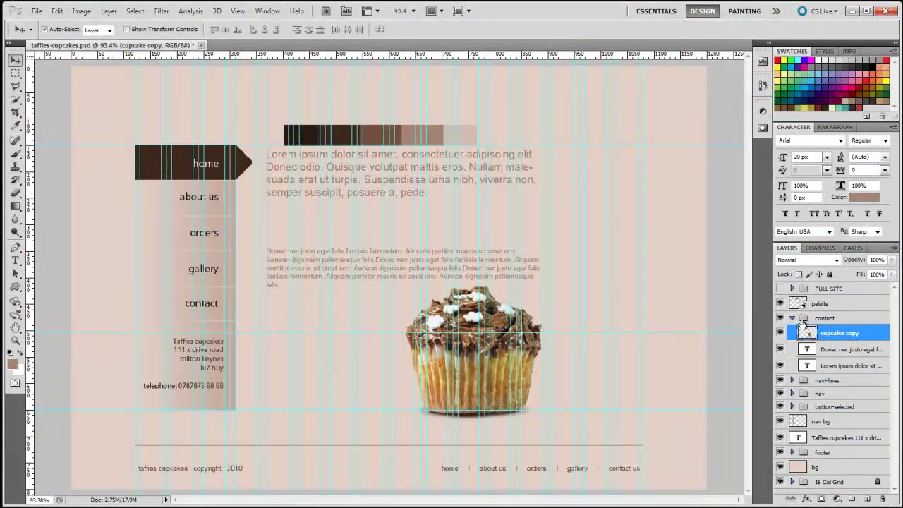
# Step: Collapse the content layer group and bring up the shape tools flyout
pyautogui.click(792, 319)
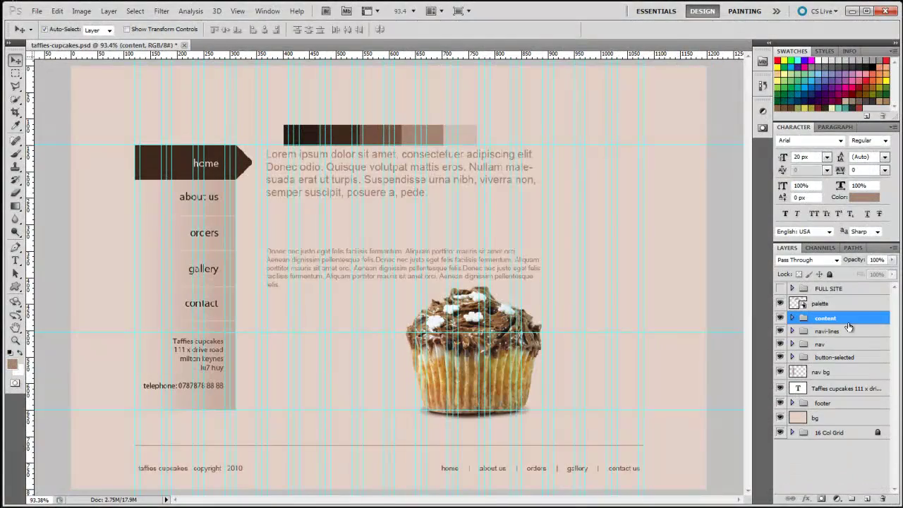
pyautogui.click(16, 288)
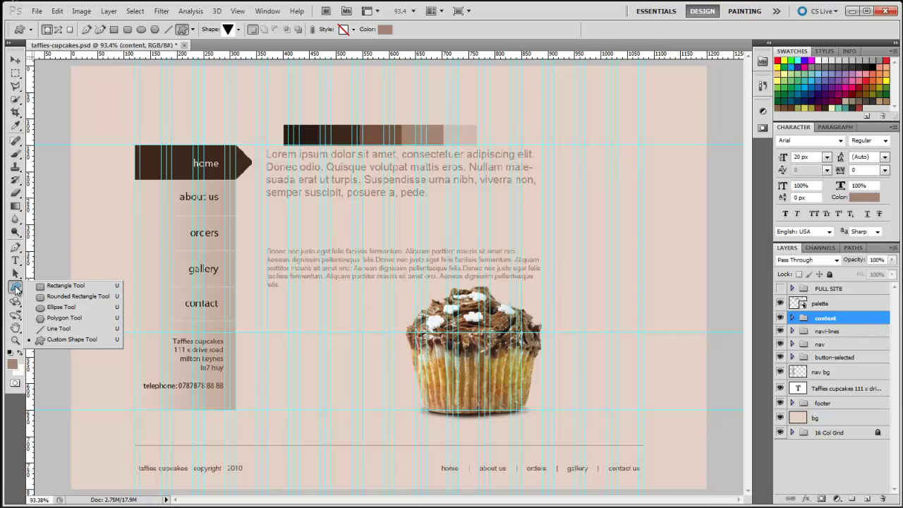
# Step: Draw a brown 5 px-radius rounded rectangle below the body text, left of the cupcake
pyautogui.click(67, 297)
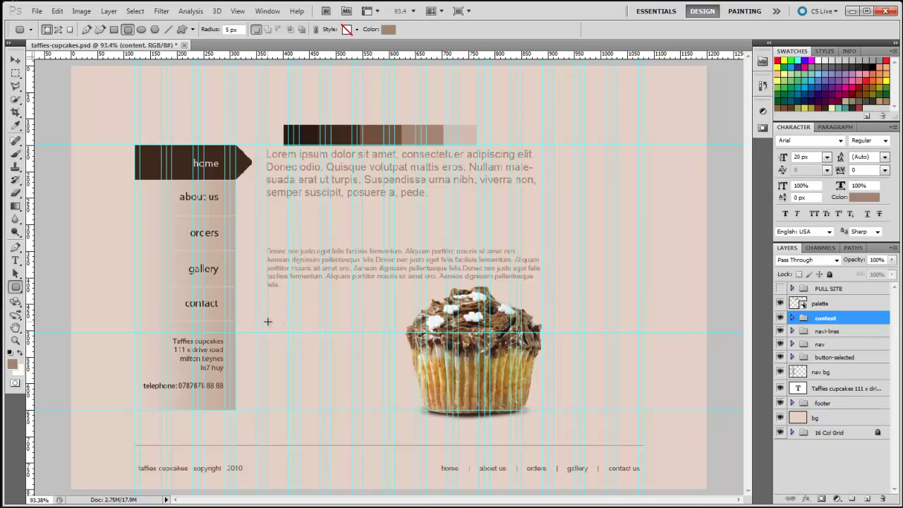
pyautogui.moveTo(268, 321); pyautogui.dragTo(394, 371)
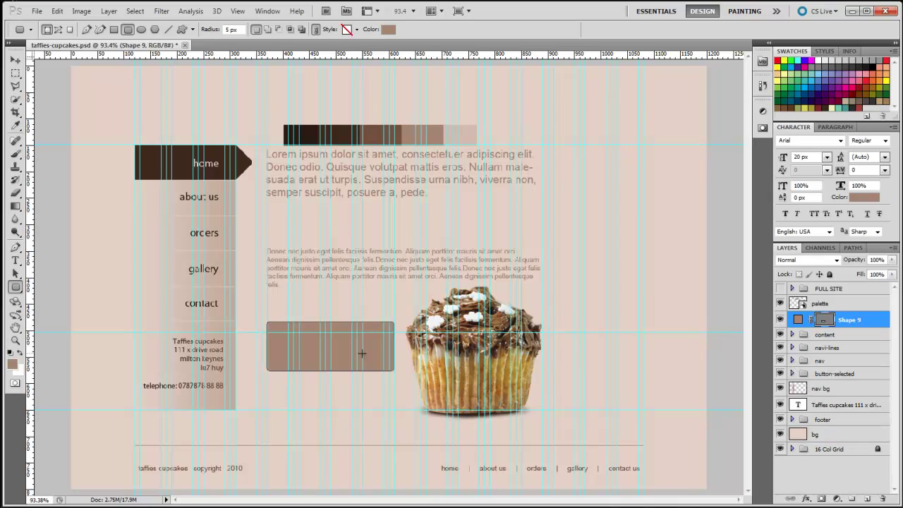
# Step: Give Shape 9 a 1 px dark brown #3d2316 stroke and enable a Gradient Overlay
pyautogui.doubleClick(877, 322)
pyautogui.moveTo(828, 304); pyautogui.dragTo(698, 114)
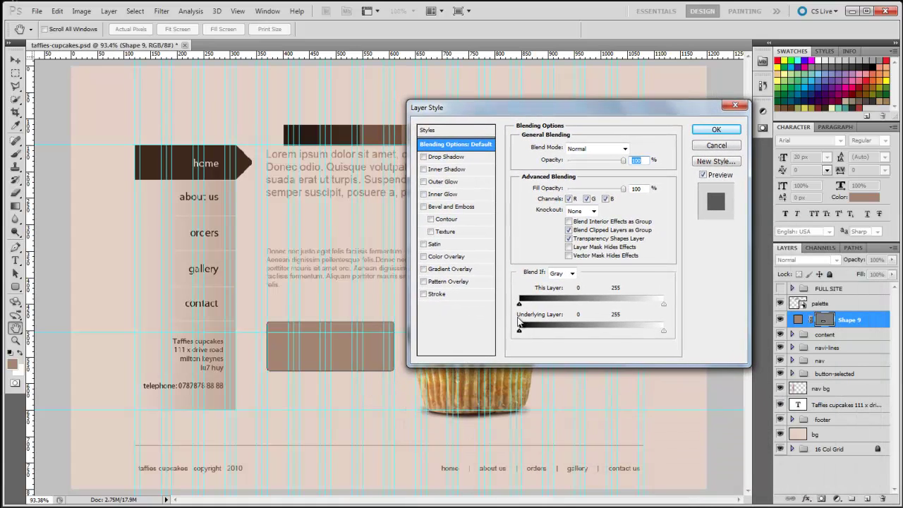
pyautogui.click(443, 295)
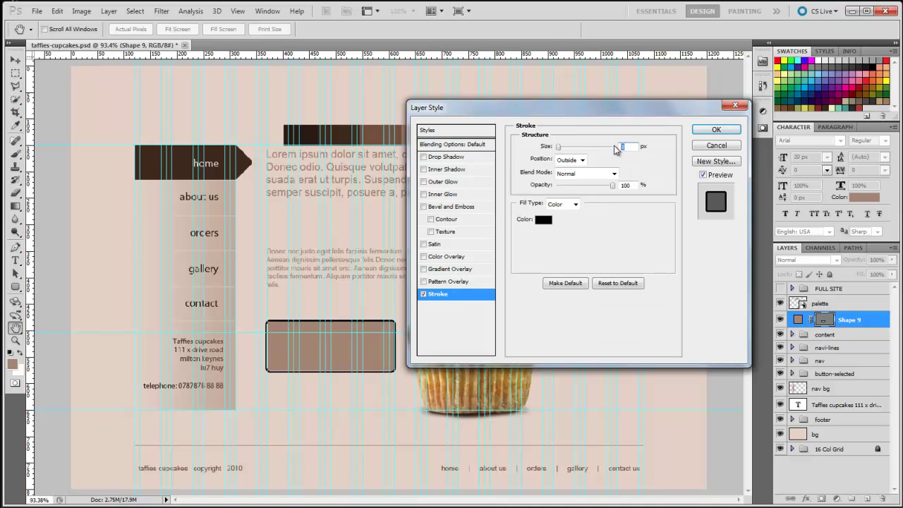
pyautogui.write('1')
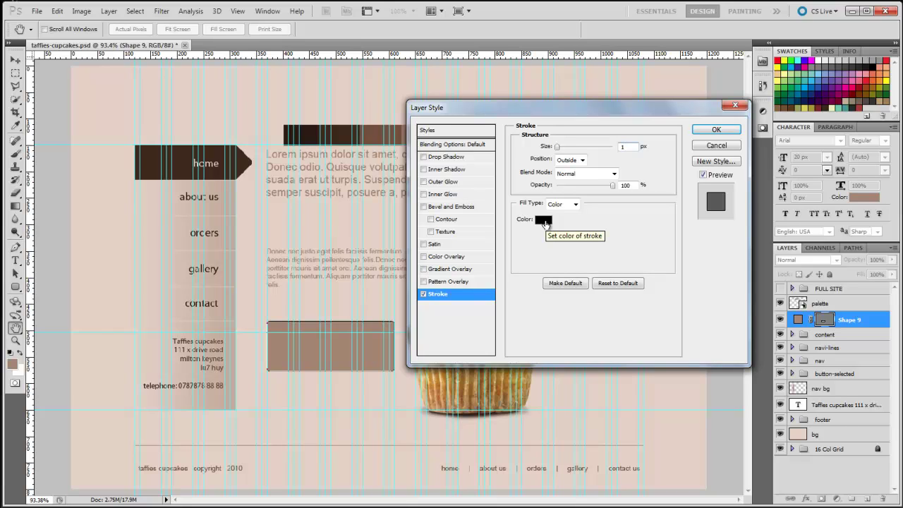
pyautogui.click(544, 220)
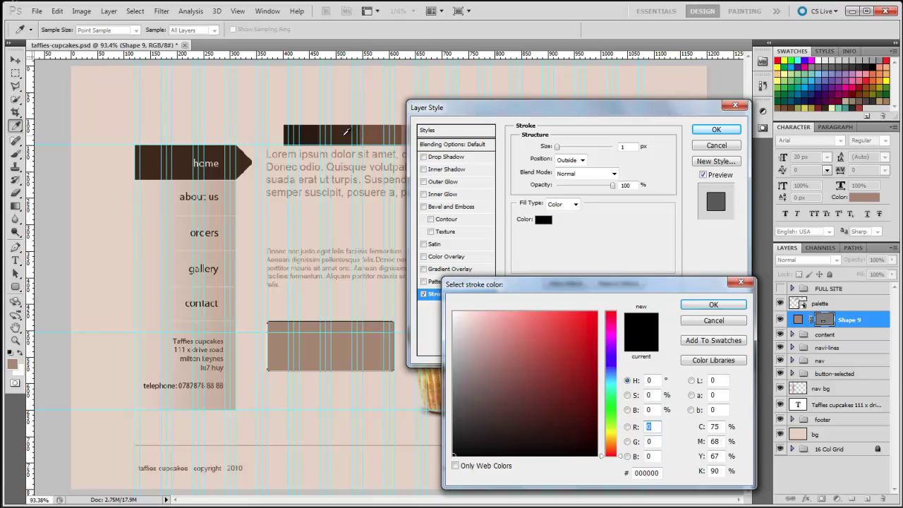
pyautogui.click(345, 133)
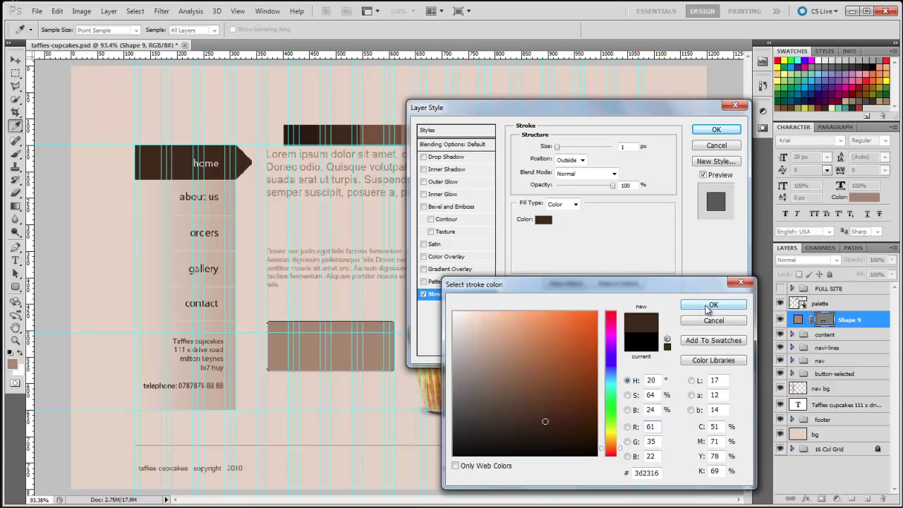
pyautogui.click(712, 306)
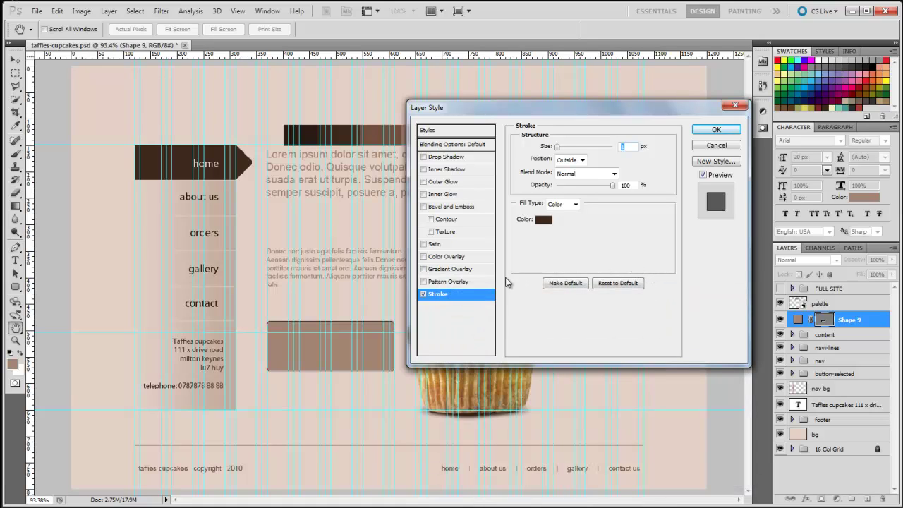
pyautogui.click(432, 257)
pyautogui.click(449, 272)
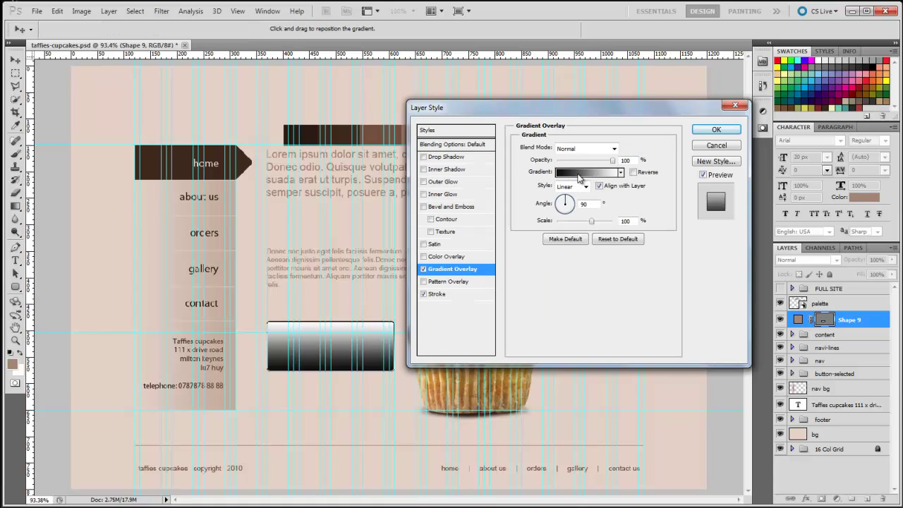
# Step: In the Gradient Editor, set the starting colour stop to palette dark brown #3d2316
pyautogui.click(582, 173)
pyautogui.moveTo(214, 309); pyautogui.dragTo(262, 302)
pyautogui.moveTo(318, 297); pyautogui.dragTo(706, 195)
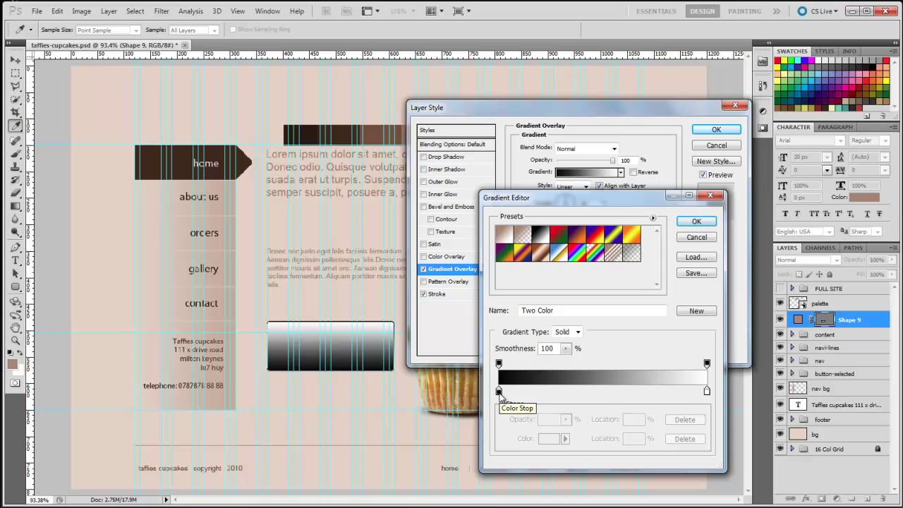
pyautogui.click(499, 392)
pyautogui.click(548, 441)
pyautogui.click(549, 439)
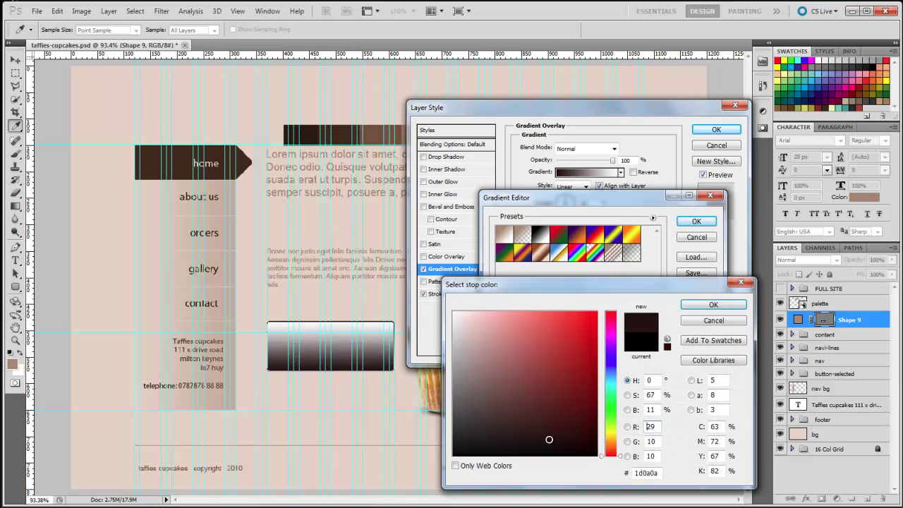
pyautogui.click(346, 134)
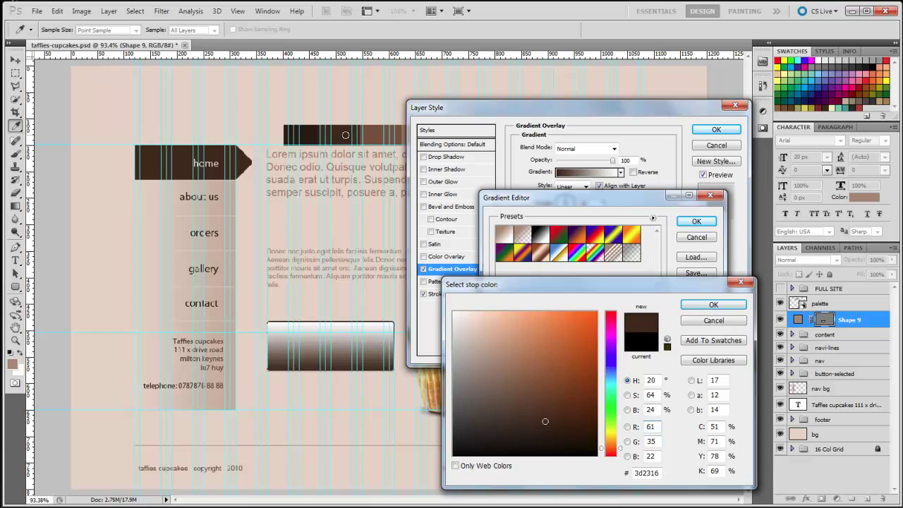
pyautogui.click(695, 311)
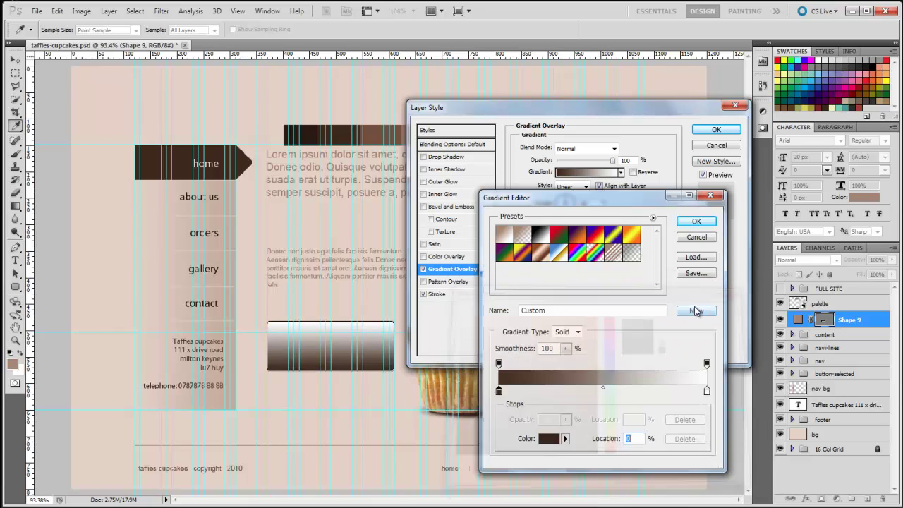
# Step: Set the ending stop to medium brown #784f3d, reverse the gradient, and enable Inner Glow
pyautogui.doubleClick(707, 391)
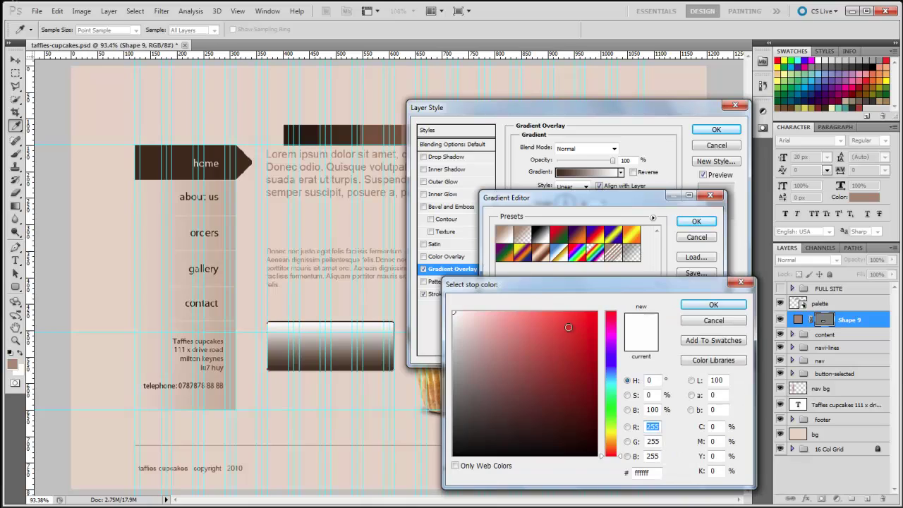
pyautogui.click(374, 134)
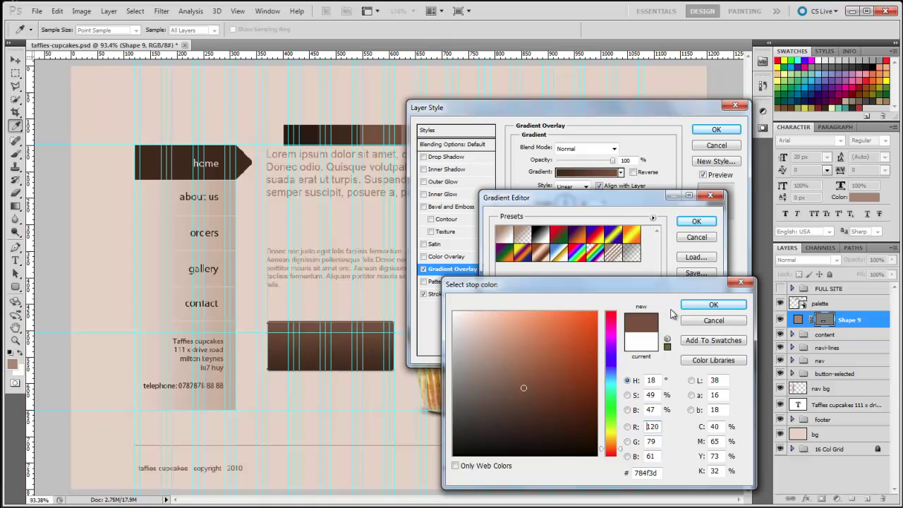
pyautogui.click(713, 304)
pyautogui.press('Return')
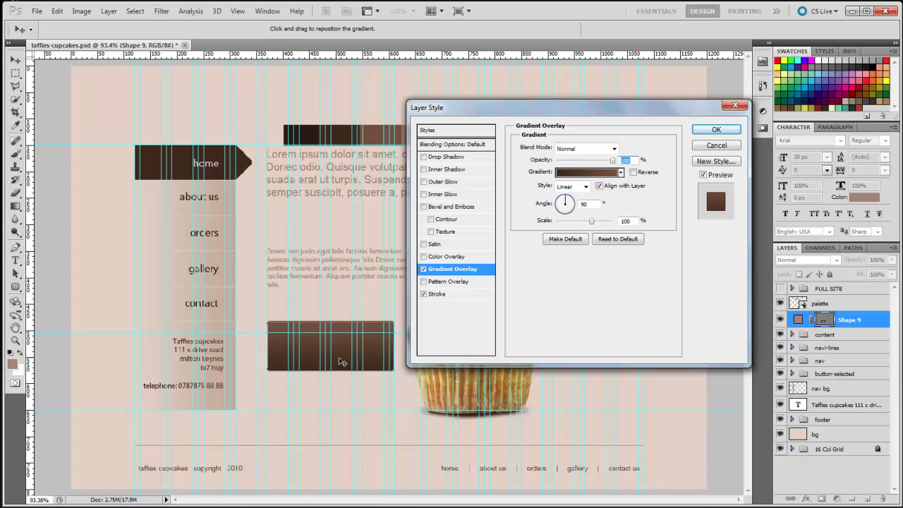
pyautogui.click(633, 172)
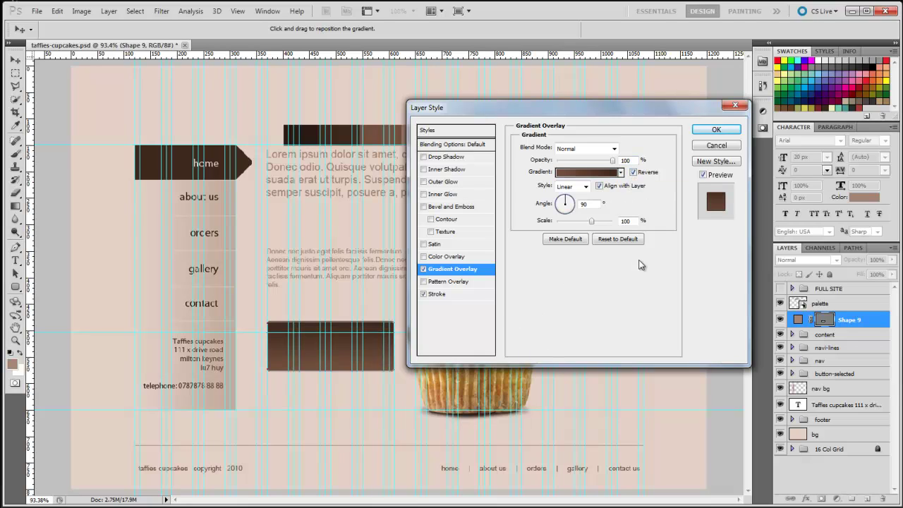
pyautogui.click(459, 196)
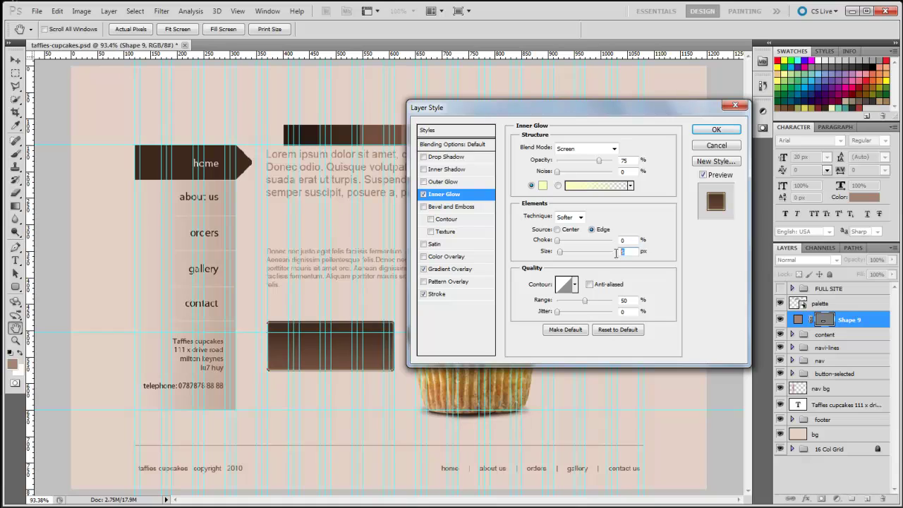
# Step: Set the inner glow value to 0, apply all layer styles, and hide the guides
pyautogui.write('0')
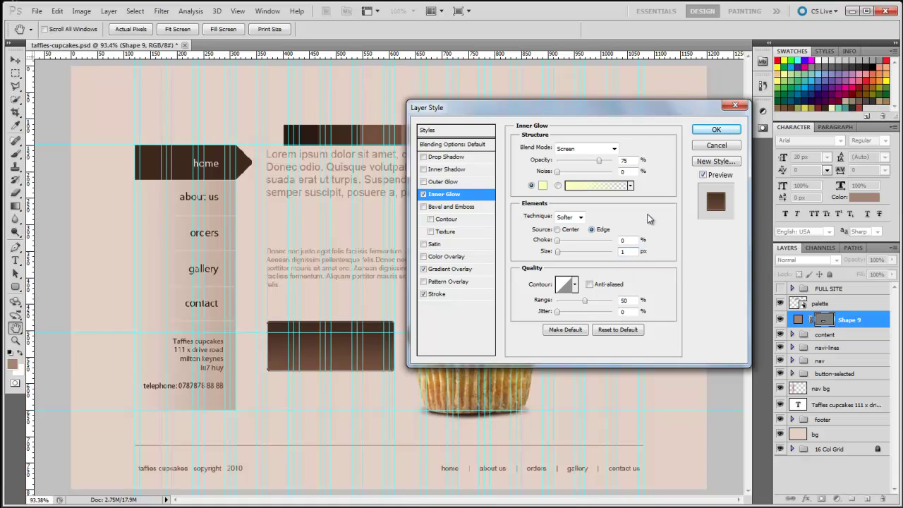
pyautogui.click(701, 130)
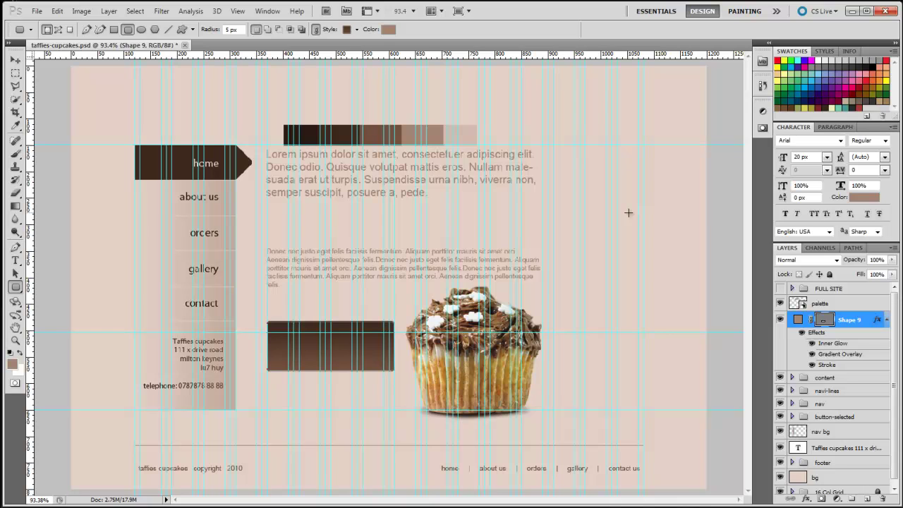
pyautogui.hotkey('ctrl', ';')
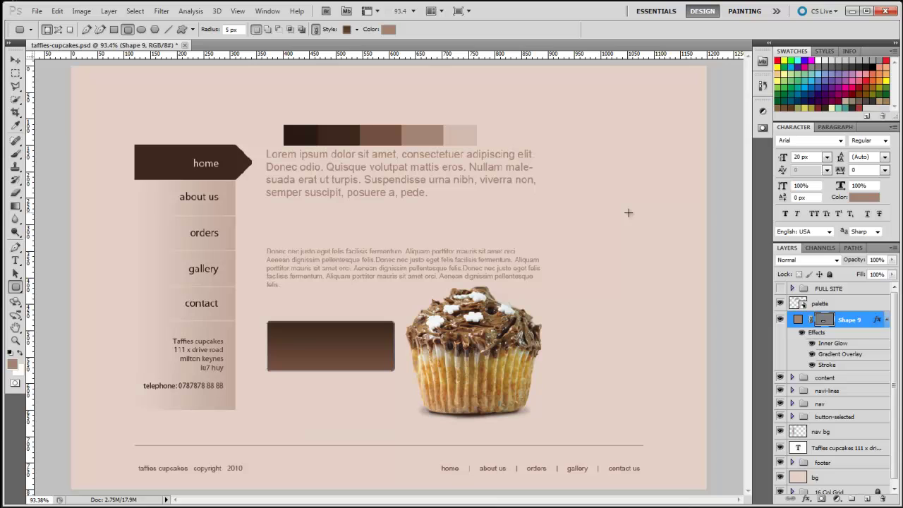
# Step: Deselect the button layer and fit the whole page in the window
pyautogui.hotkey('ctrl', '1')
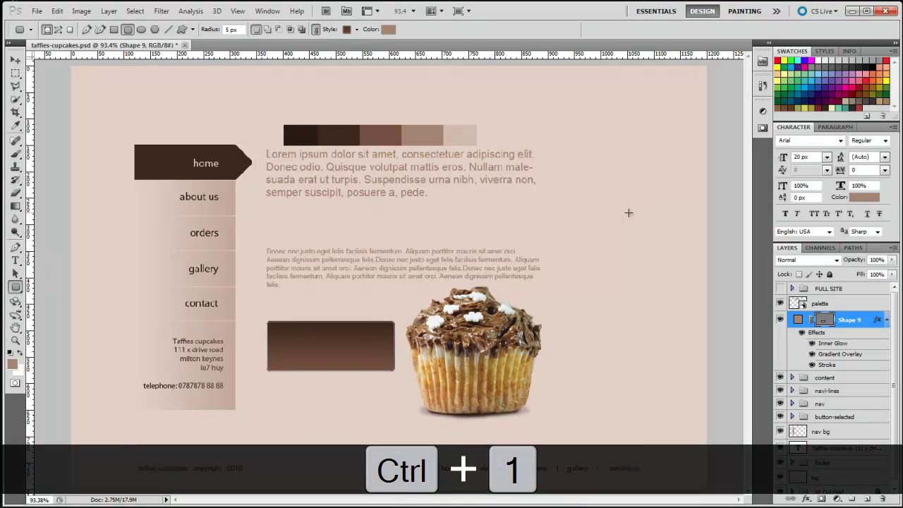
pyautogui.click(20, 61)
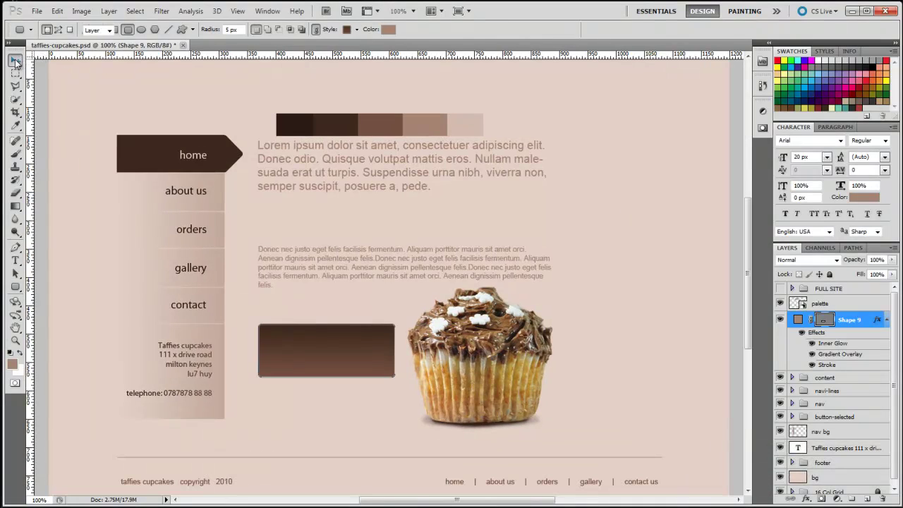
pyautogui.click(44, 81)
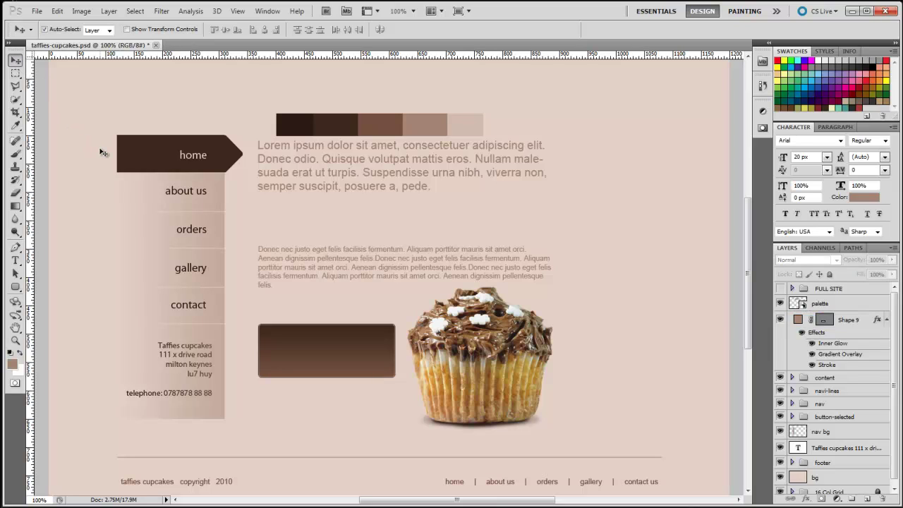
pyautogui.hotkey('ctrl', '0')
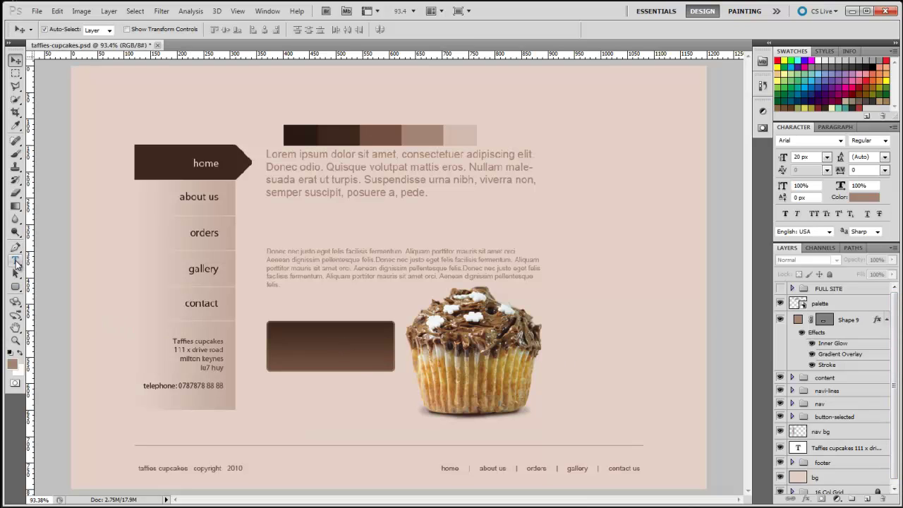
# Step: Type 'ORDER NOW we deliver in 24 hours' inside the button and shrink the delivery line
pyautogui.click(15, 261)
pyautogui.click(301, 338)
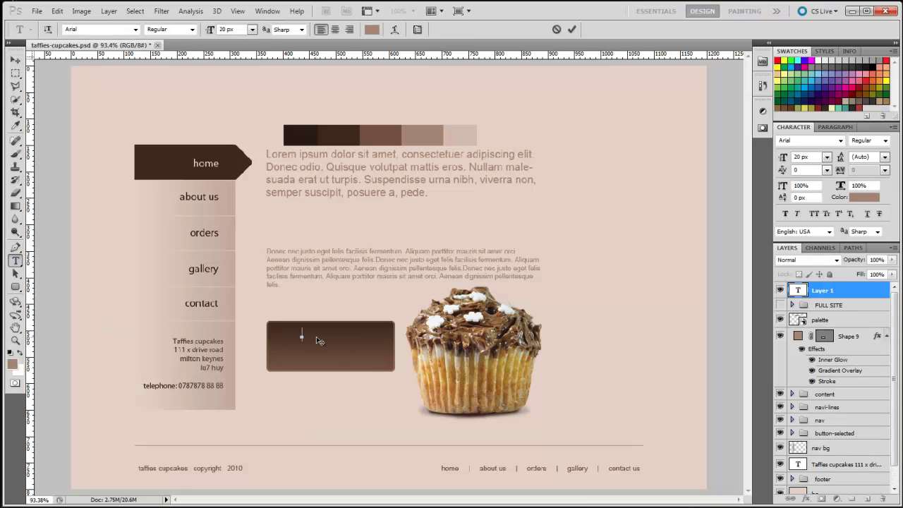
pyautogui.write('ORDER NOW we deliver')
pyautogui.write(' in 24 hours')
pyautogui.moveTo(408, 348); pyautogui.dragTo(300, 347)
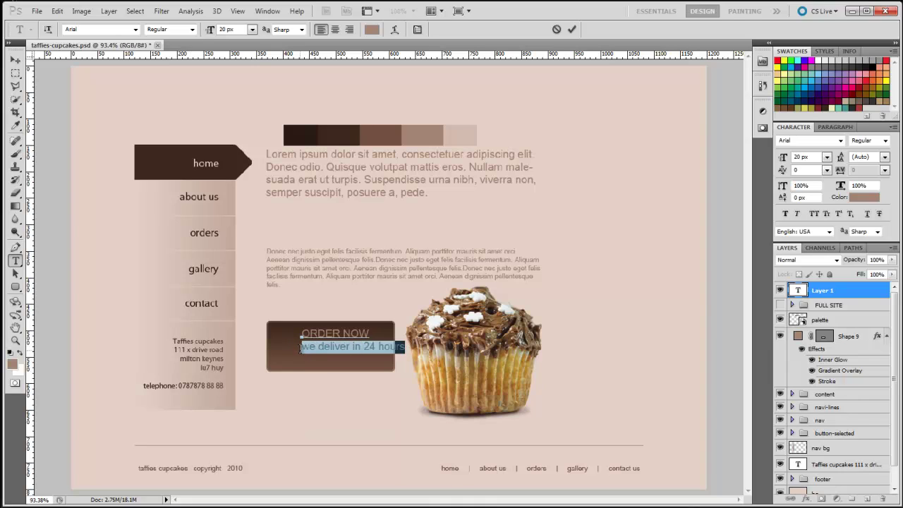
pyautogui.moveTo(215, 31); pyautogui.dragTo(208, 31)
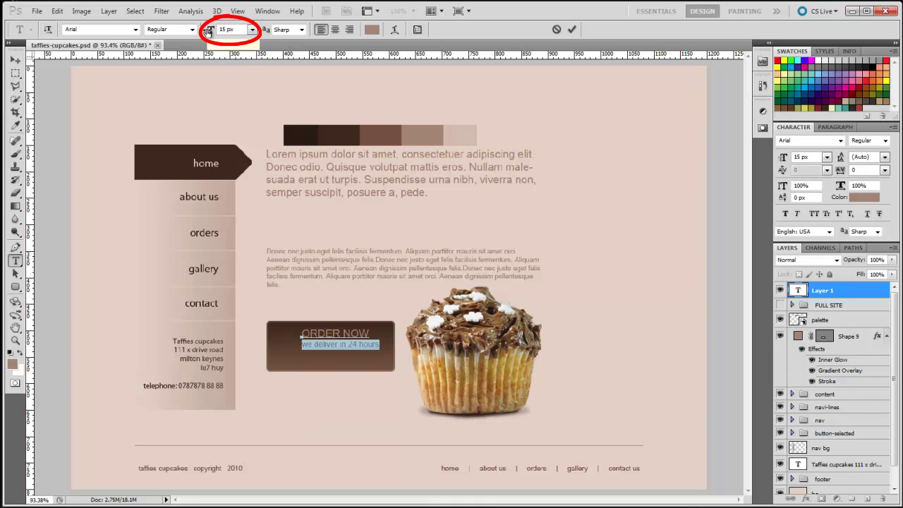
# Step: Commit the 25 px ORDER NOW text and nudge it about 10 px lower
pyautogui.click(342, 335)
pyautogui.moveTo(302, 334); pyautogui.dragTo(369, 334)
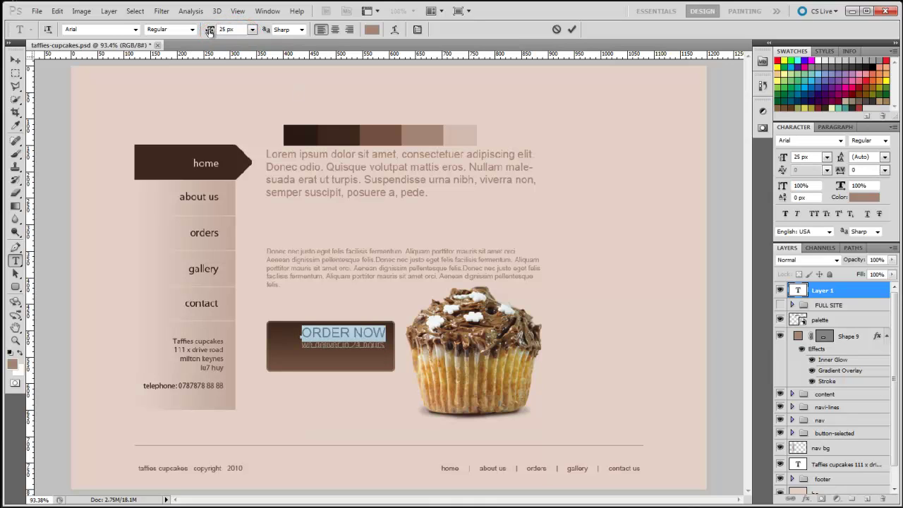
pyautogui.hotkey('ctrl', 'Return')
pyautogui.press('v')
pyautogui.moveTo(366, 339); pyautogui.dragTo(361, 347)
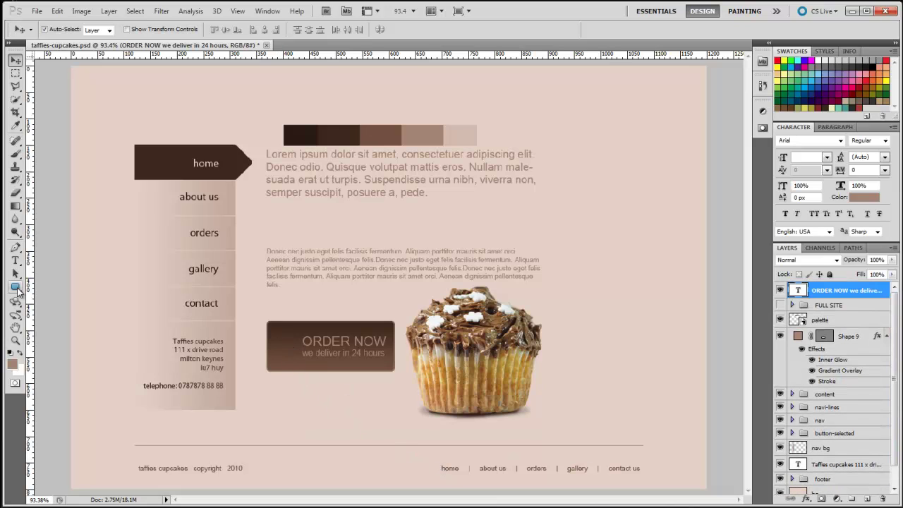
# Step: Draw a triangle left of ORDER NOW, rotate it -90° to point right, and remove its effects
pyautogui.moveTo(17, 289); pyautogui.dragTo(63, 344)
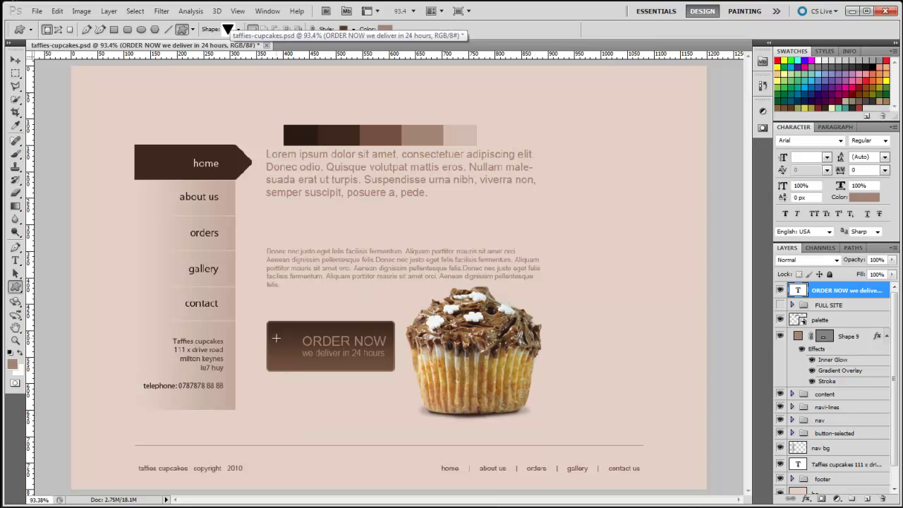
pyautogui.moveTo(278, 339); pyautogui.dragTo(292, 353)
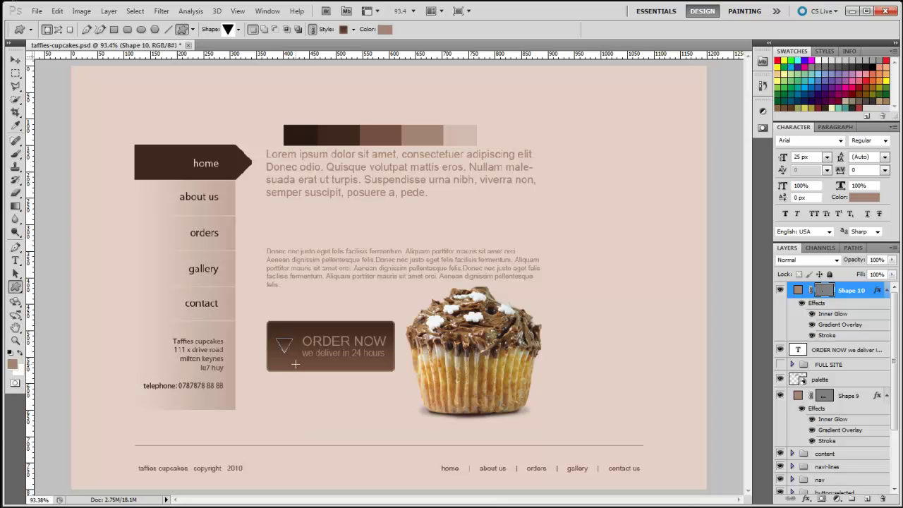
pyautogui.hotkey('ctrl', 't')
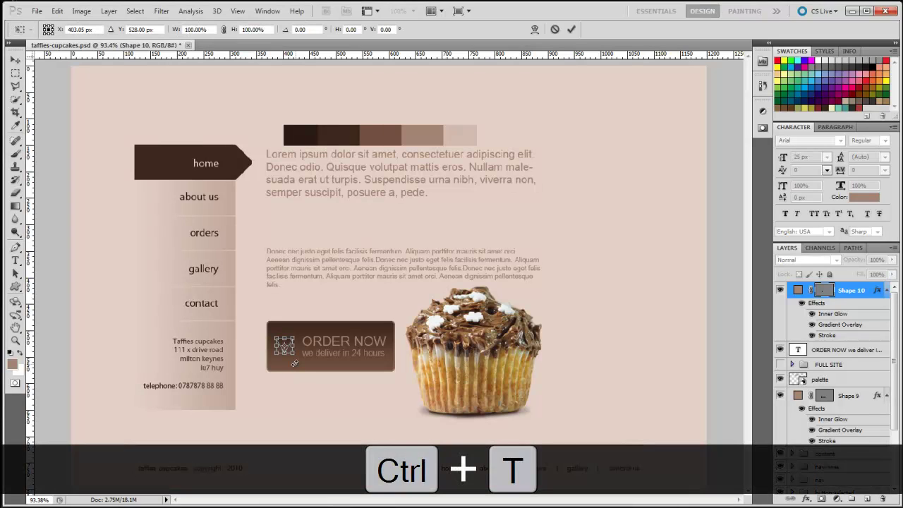
pyautogui.moveTo(299, 359); pyautogui.dragTo(301, 328)
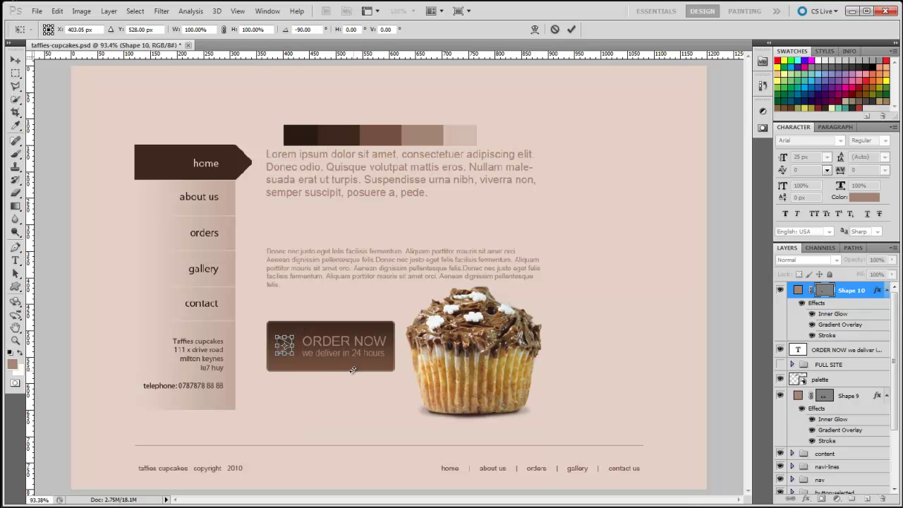
pyautogui.press('Return')
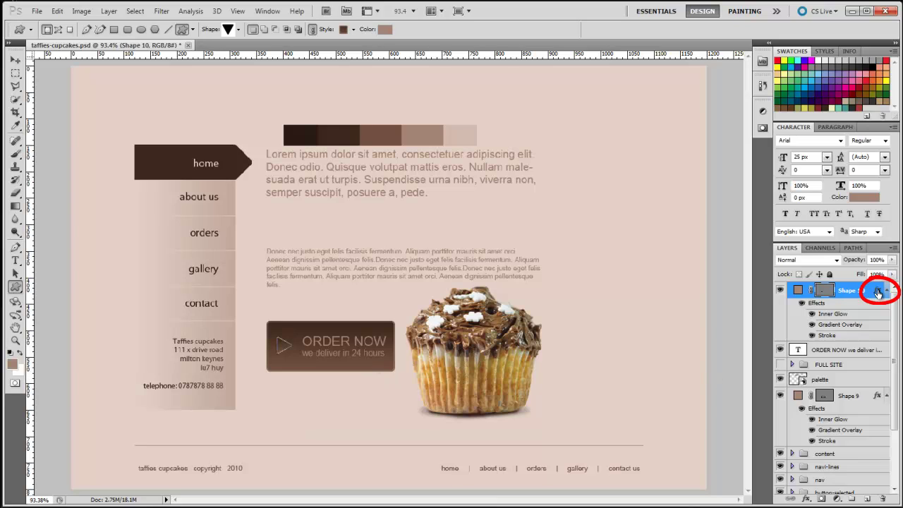
pyautogui.moveTo(877, 292); pyautogui.dragTo(886, 501)
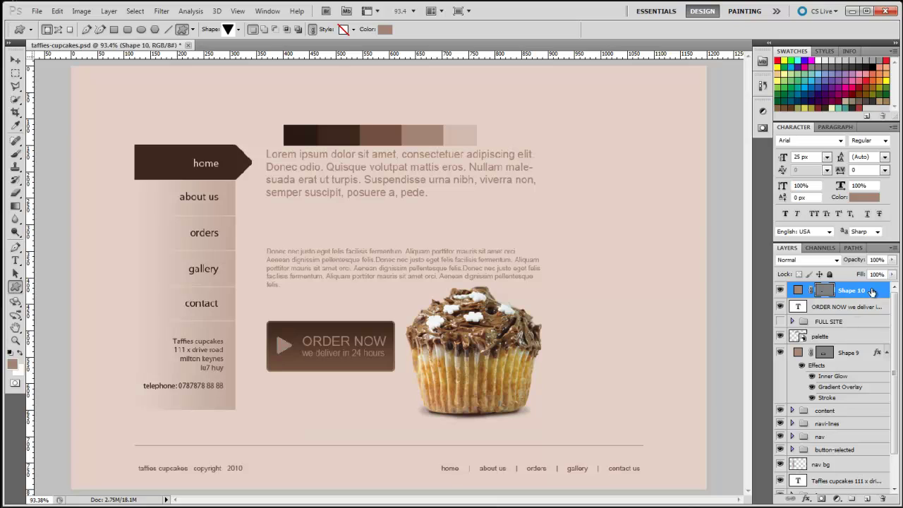
# Step: Move the button layers below FULL SITE and group Shape 9, ORDER NOW and Shape 10 as 'order-button'
pyautogui.keyDown('shift'); pyautogui.click(868, 306); pyautogui.keyUp('shift')
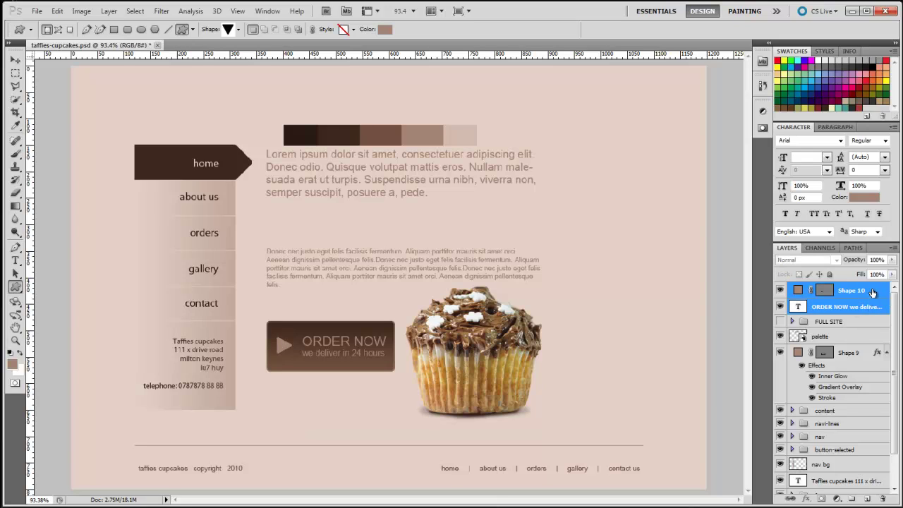
pyautogui.moveTo(872, 294); pyautogui.dragTo(845, 344)
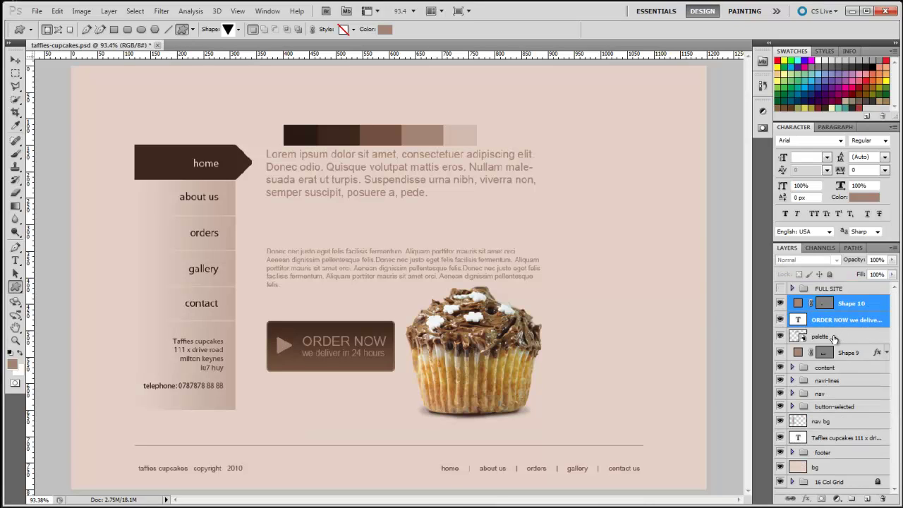
pyautogui.click(857, 321)
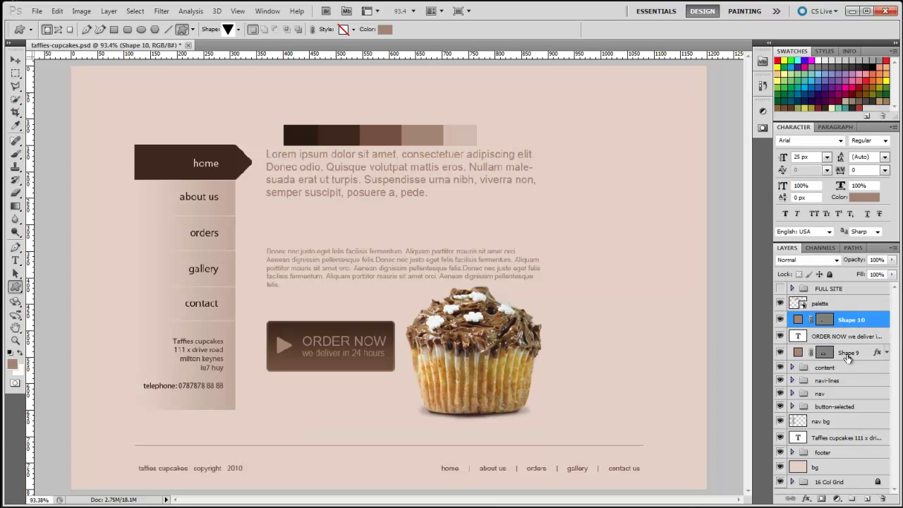
pyautogui.click(848, 358)
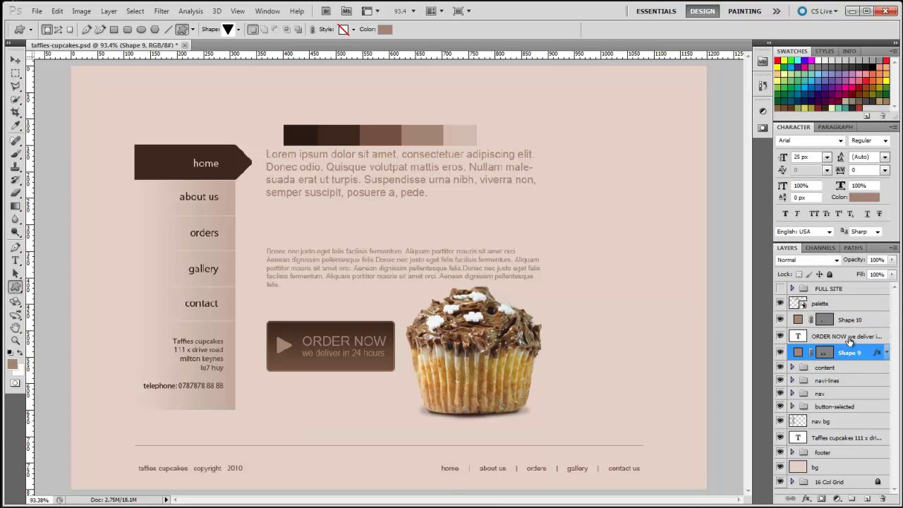
pyautogui.keyDown('ctrl'); pyautogui.click(850, 340); pyautogui.keyUp('ctrl')
pyautogui.keyDown('ctrl'); pyautogui.click(853, 321); pyautogui.keyUp('ctrl')
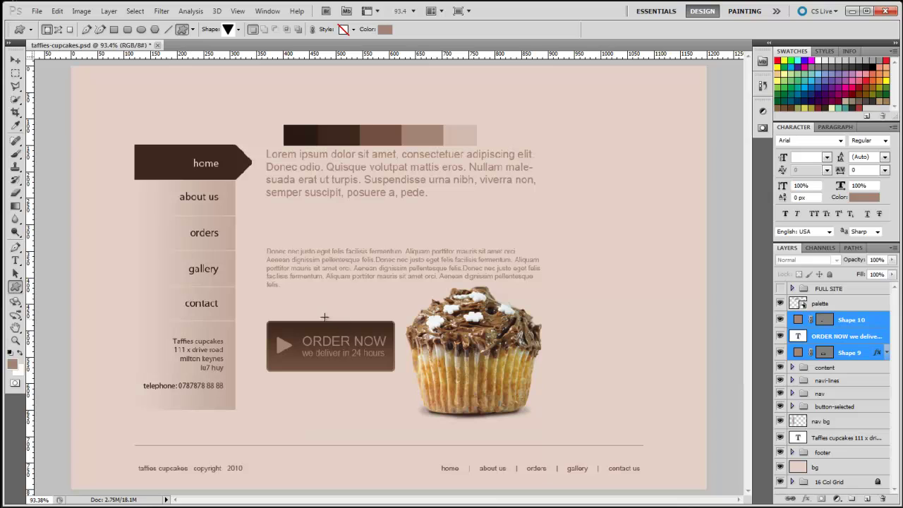
pyautogui.click(896, 249)
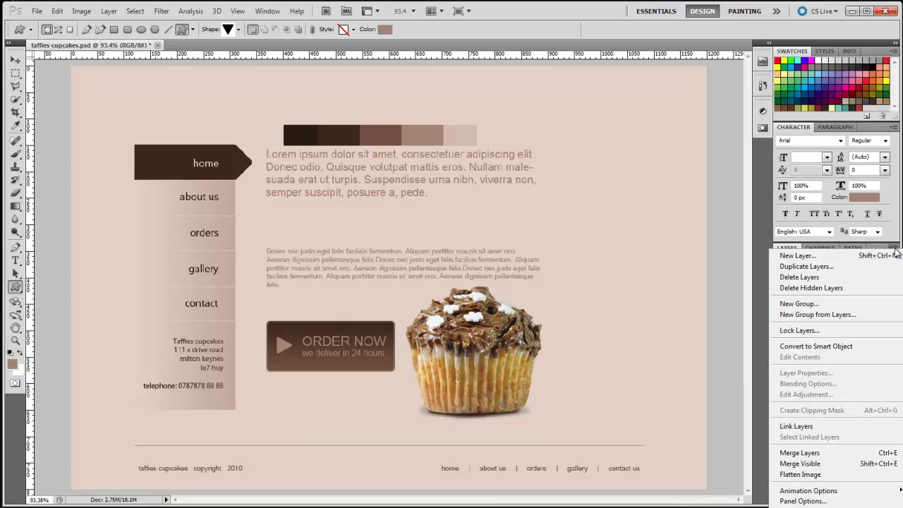
pyautogui.click(844, 315)
pyautogui.write('or')
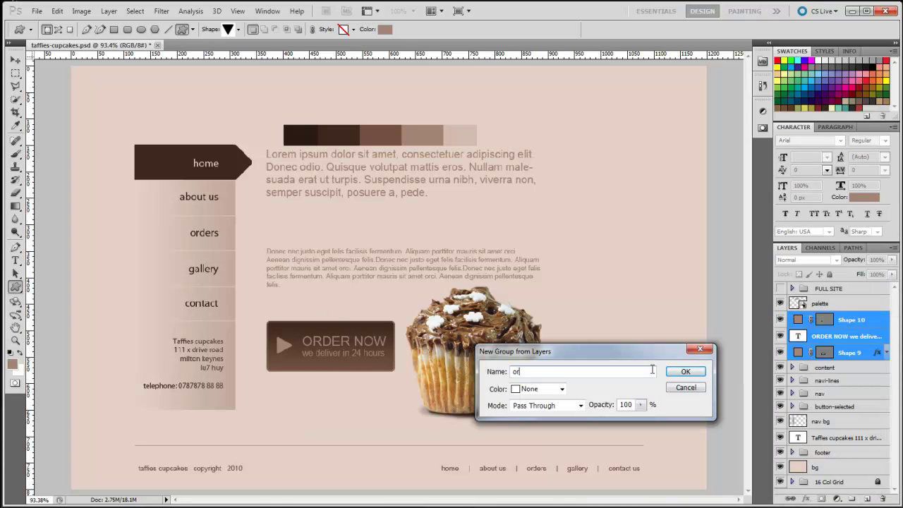
pyautogui.write('der-button')
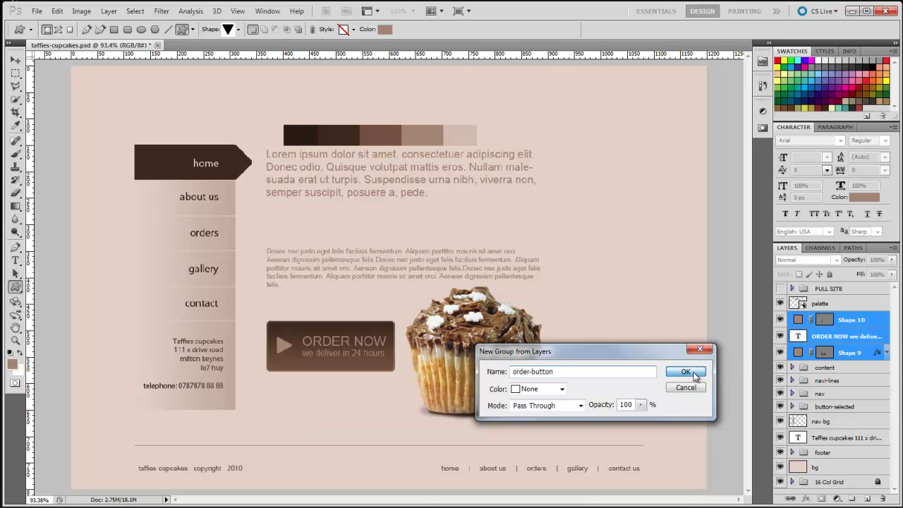
pyautogui.click(685, 372)
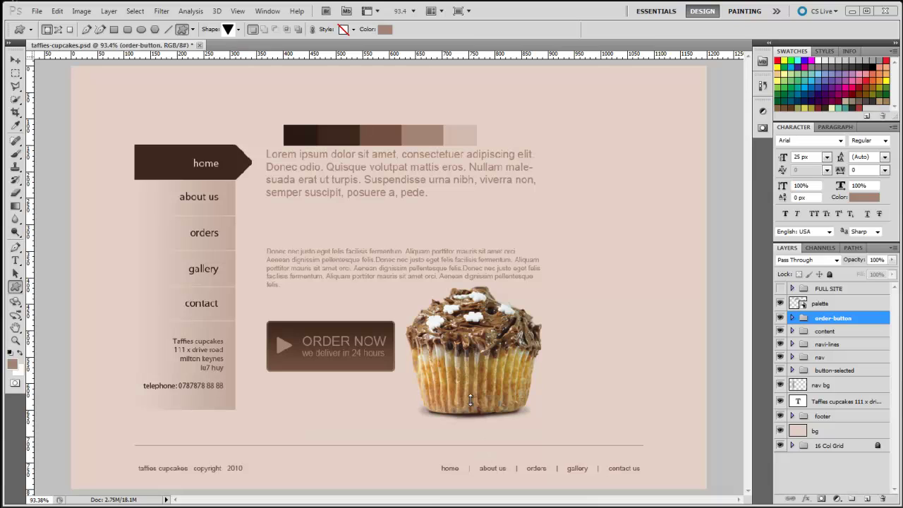
pyautogui.click(16, 61)
# Step: Move the colour palette strip to the lower right and type the 'Taffies Cupcakes' title near the top
pyautogui.moveTo(385, 138); pyautogui.dragTo(591, 455)
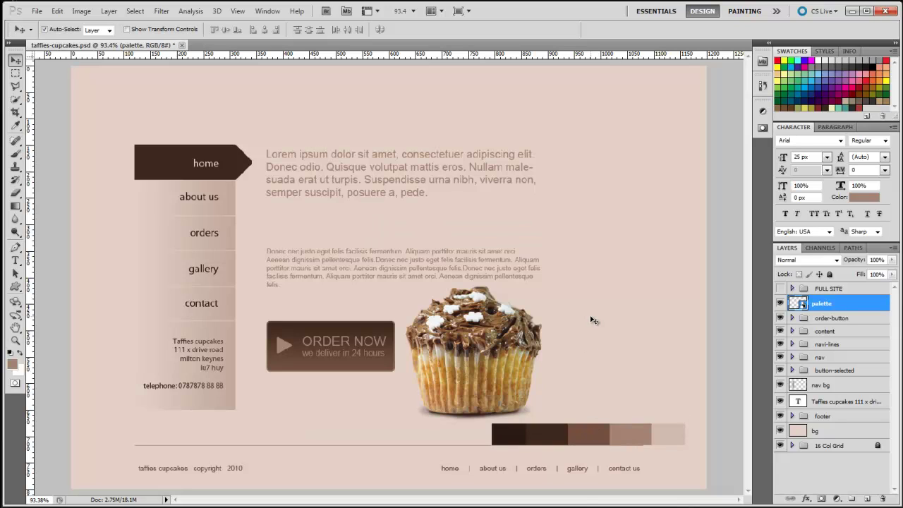
pyautogui.hotkey('ctrl', ';')
pyautogui.press('t')
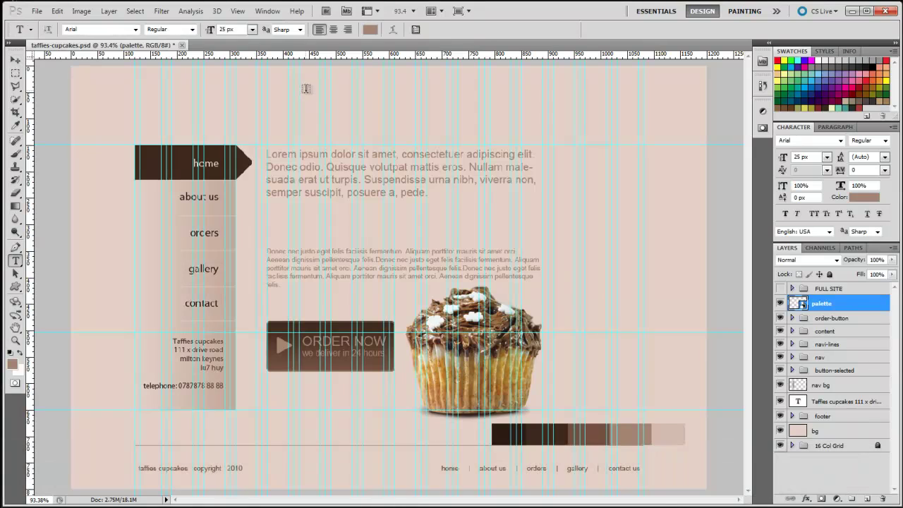
pyautogui.click(306, 88)
pyautogui.write('Taffie')
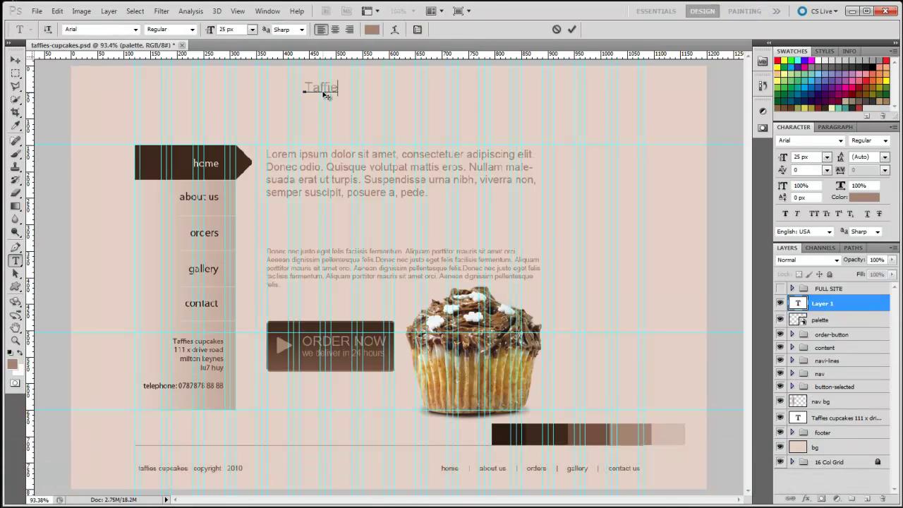
pyautogui.write('s Cupcakes')
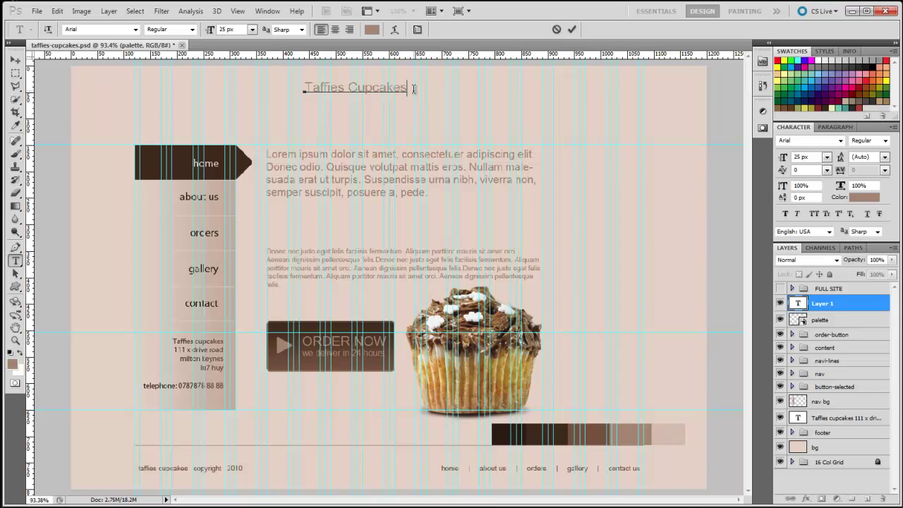
pyautogui.moveTo(414, 88); pyautogui.dragTo(297, 86)
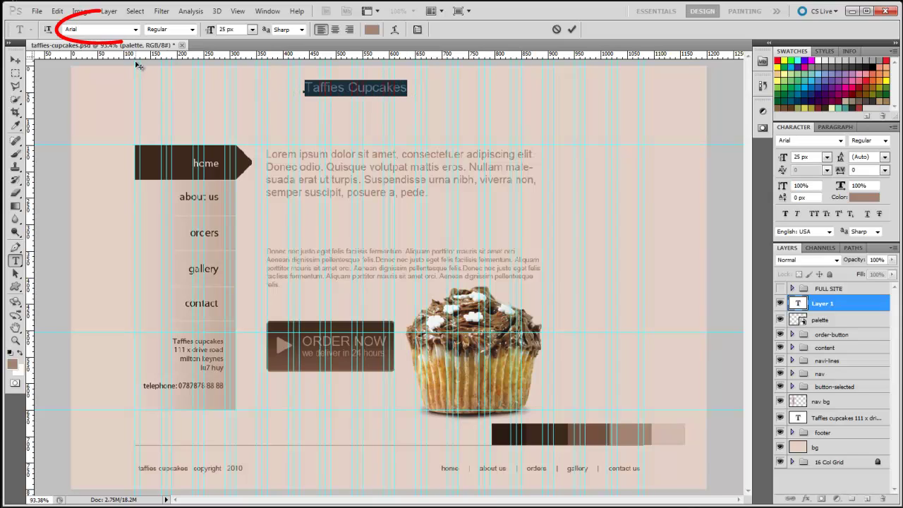
# Step: Set the title to Georgia Bold 46 px and nudge it slightly higher
pyautogui.click(135, 30)
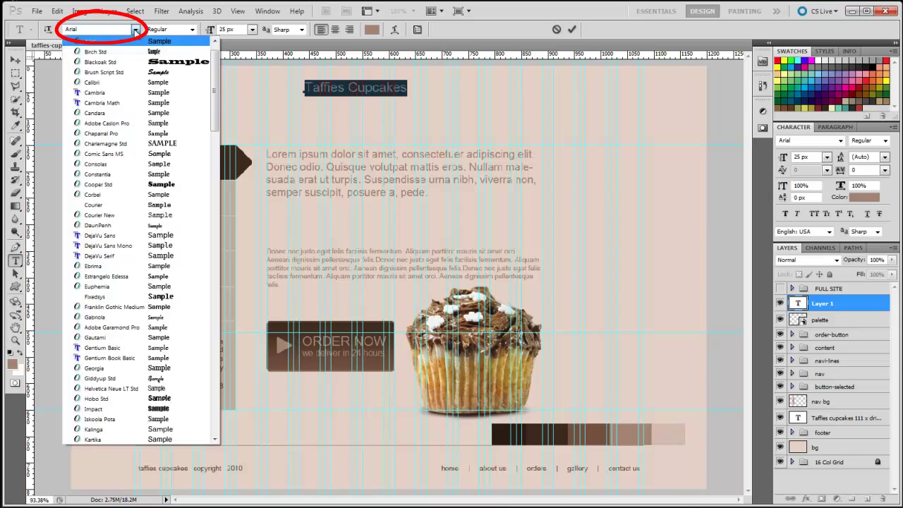
pyautogui.click(124, 263)
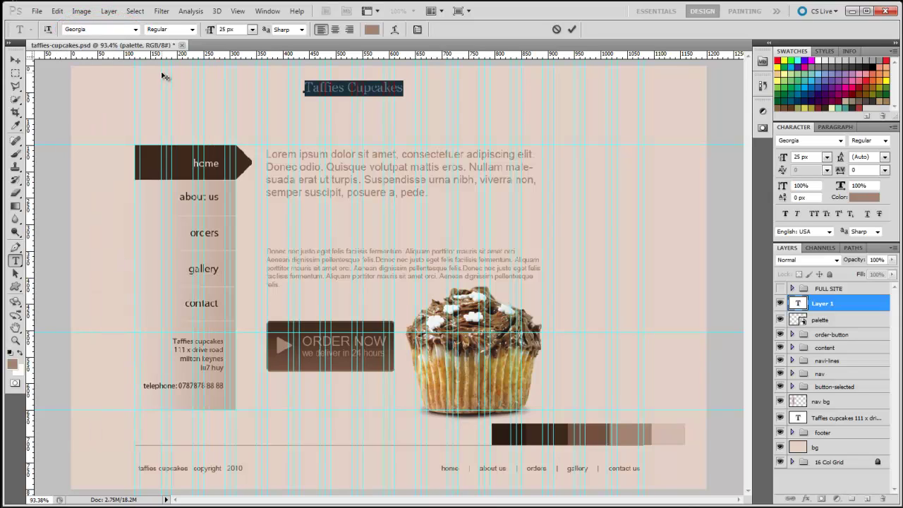
pyautogui.click(191, 30)
pyautogui.click(180, 52)
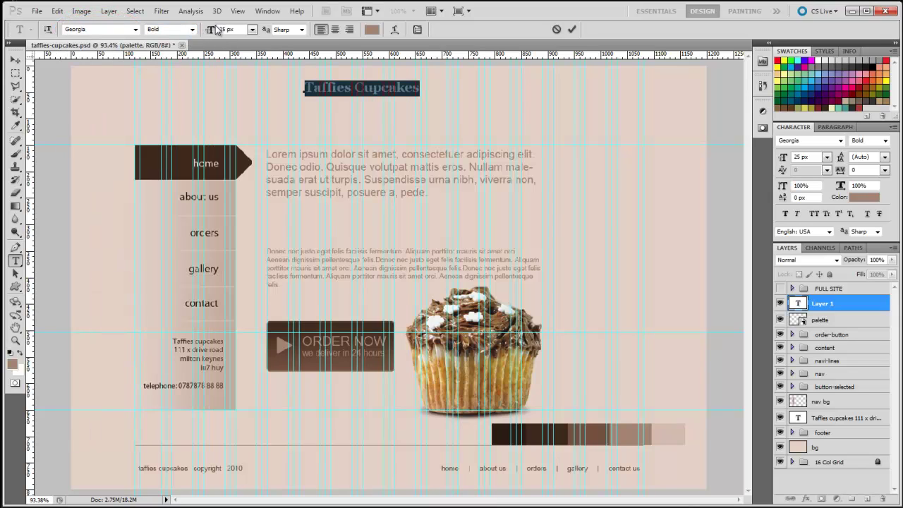
pyautogui.moveTo(207, 32); pyautogui.dragTo(221, 32)
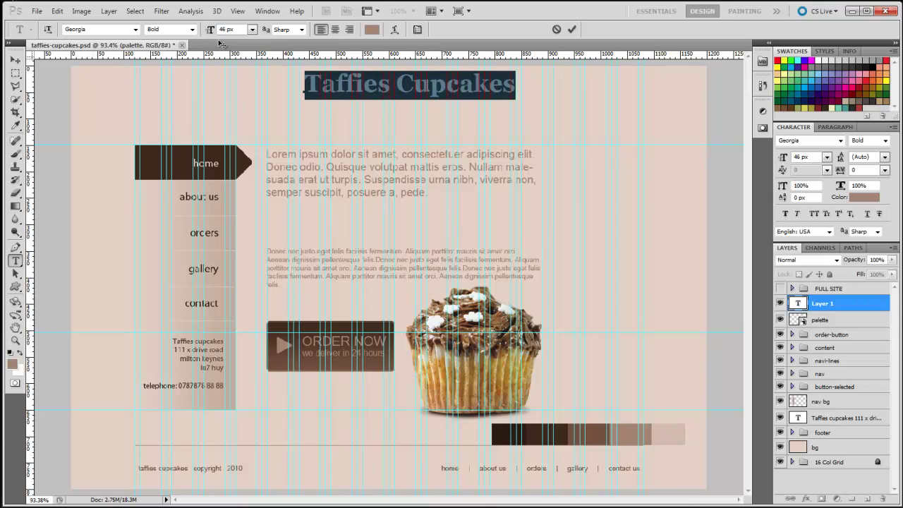
pyautogui.click(15, 59)
pyautogui.moveTo(426, 104); pyautogui.dragTo(428, 101)
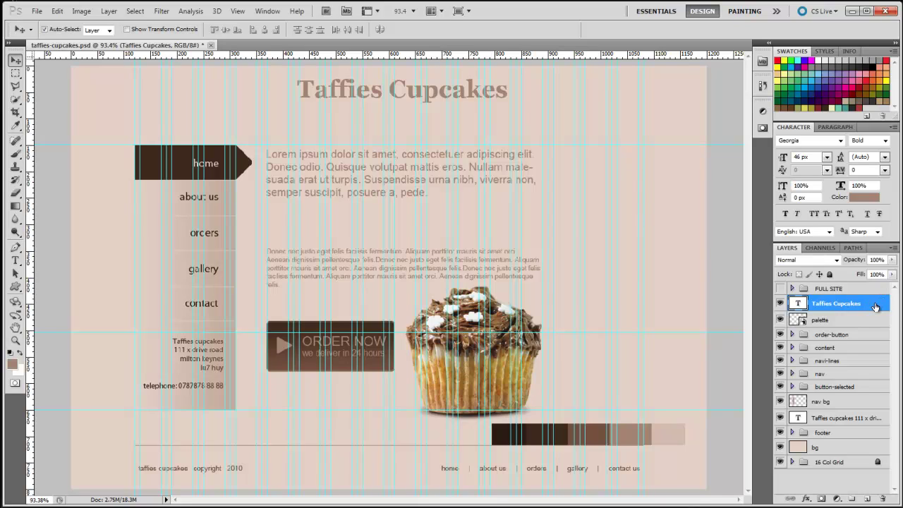
# Step: Align the title's horizontal centre with the bg layer and start a new text line beneath it
pyautogui.keyDown('ctrl'); pyautogui.click(852, 448); pyautogui.keyUp('ctrl')
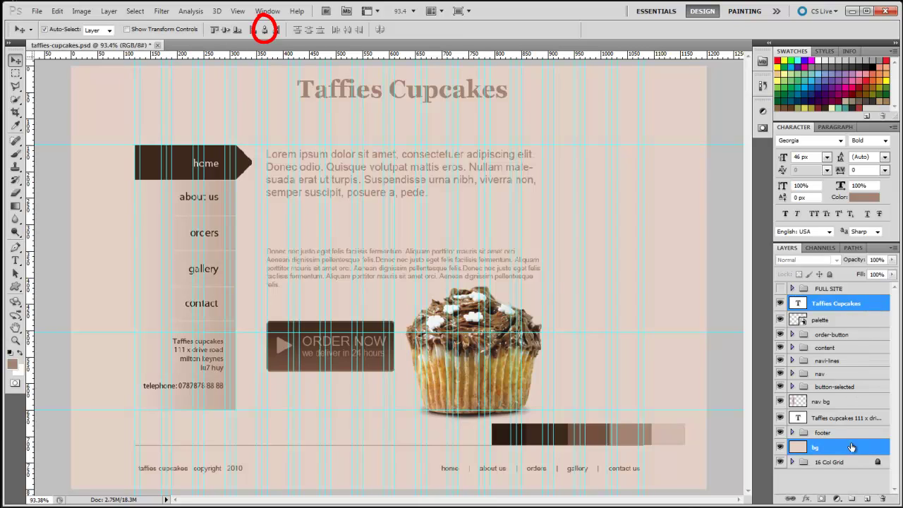
pyautogui.click(265, 31)
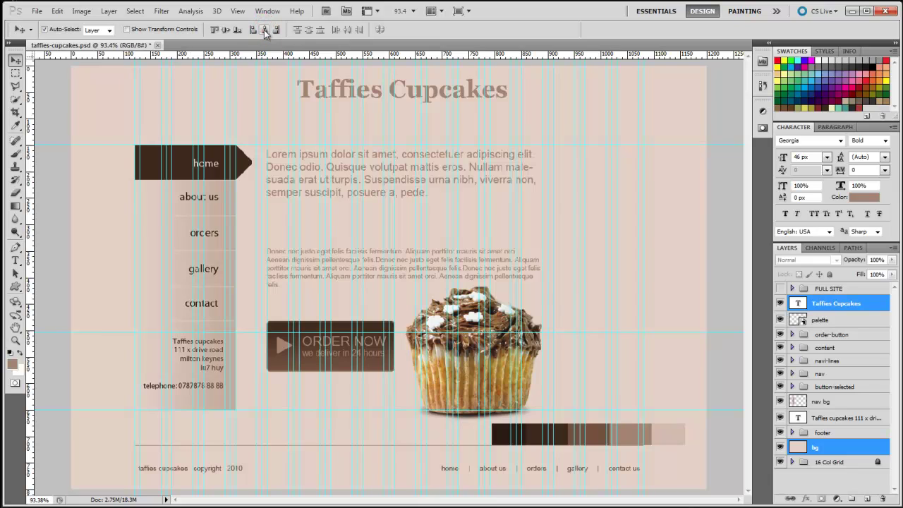
pyautogui.click(871, 304)
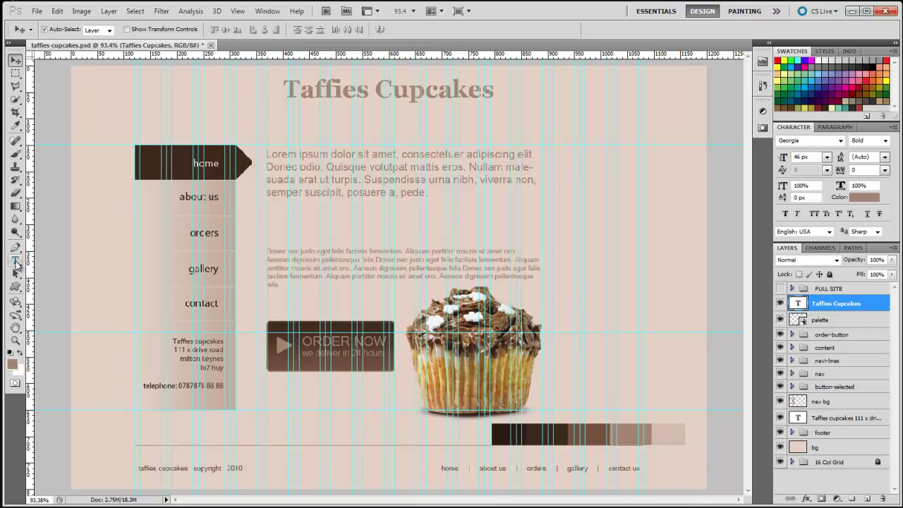
pyautogui.click(16, 261)
pyautogui.click(342, 116)
# Step: Paste the 'fresh & tasty' tagline, set it to Segoe Script, and nudge it under the title
pyautogui.write('fresh & tasty')
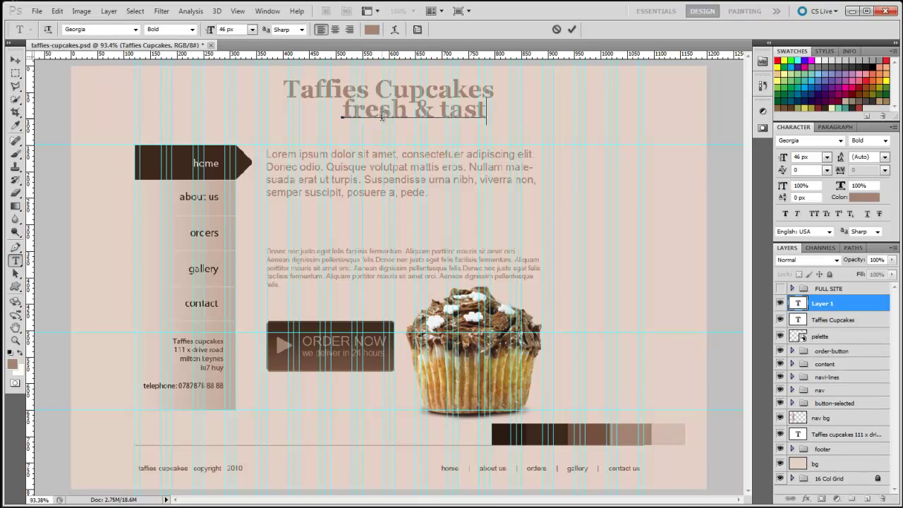
pyautogui.moveTo(501, 111); pyautogui.dragTo(342, 111)
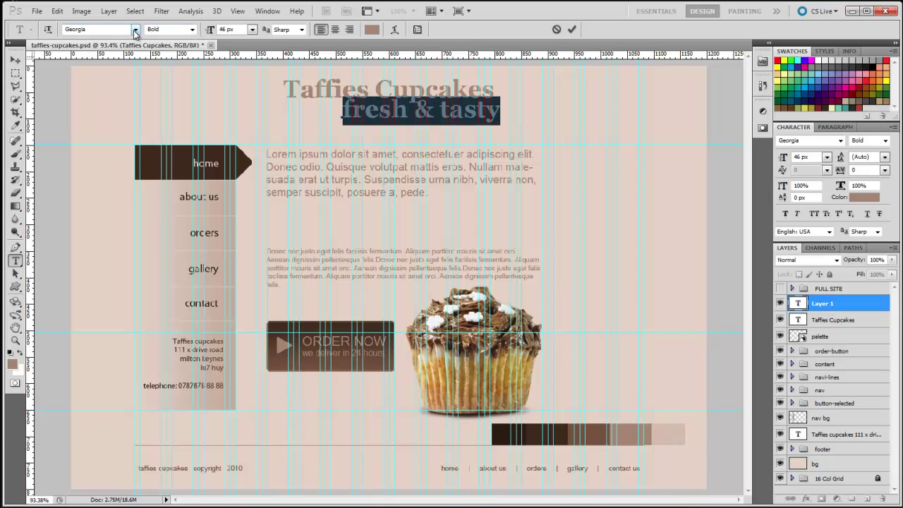
pyautogui.click(134, 30)
pyautogui.click(173, 319)
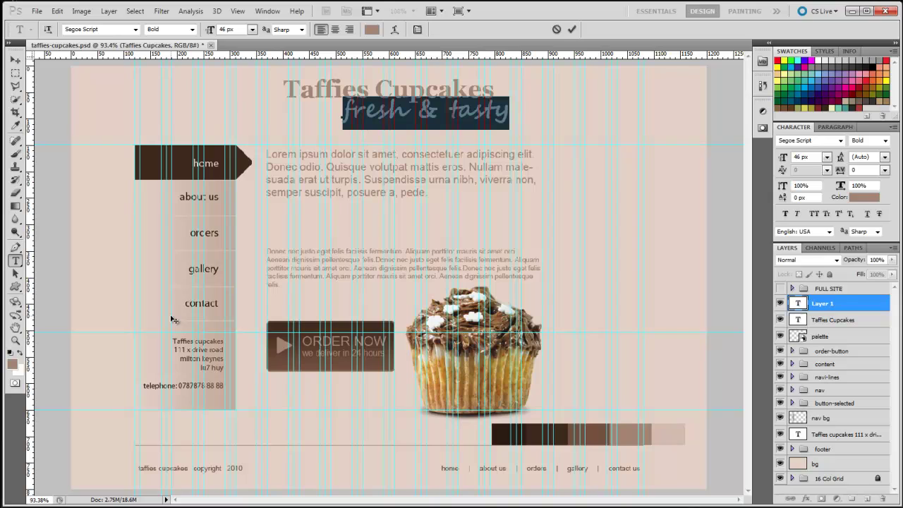
pyautogui.click(15, 59)
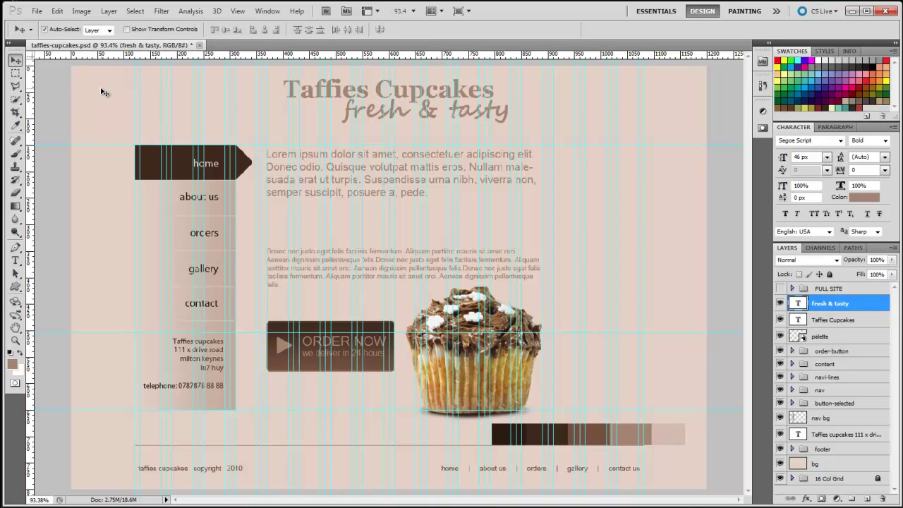
pyautogui.hotkey('shift', 'Left')
pyautogui.hotkey('shift', 'Left')
pyautogui.hotkey('shift', 'Left')
pyautogui.hotkey('shift', 'Down')
pyautogui.hotkey('shift', 'Down')
pyautogui.press('Left')
pyautogui.press('Left')
pyautogui.press('Left')
pyautogui.press('Left')
pyautogui.press('Left')
pyautogui.press('Left')
pyautogui.press('Left')
pyautogui.press('Left')
pyautogui.press('Left')
pyautogui.press('Left')
pyautogui.press('Left')
pyautogui.press('Left')
pyautogui.press('Left')
pyautogui.press('Left')
pyautogui.press('Left')
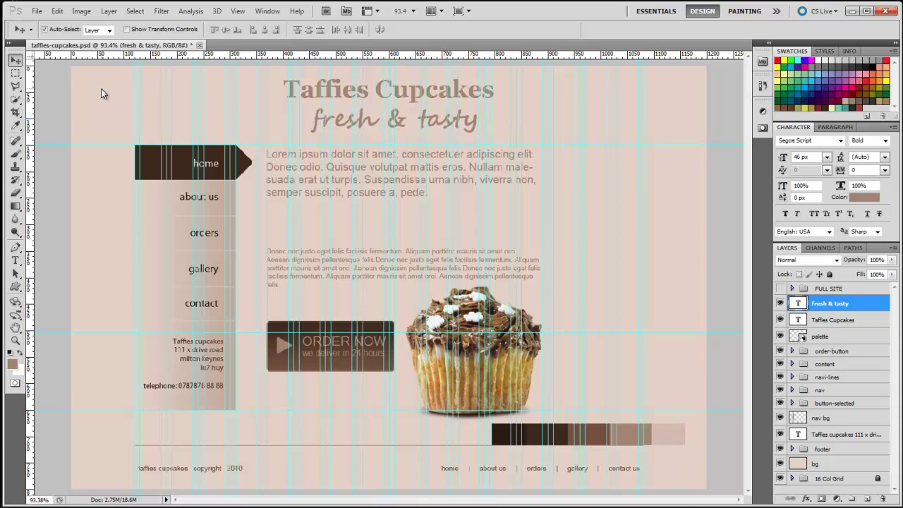
# Step: Reduce the tagline text to 32 px and commit the edit
pyautogui.click(15, 260)
pyautogui.moveTo(310, 120); pyautogui.dragTo(484, 117)
pyautogui.moveTo(213, 32); pyautogui.dragTo(205, 34)
pyautogui.hotkey('ctrl', 'Return')
pyautogui.press('v')
pyautogui.hotkey('alt', '[')
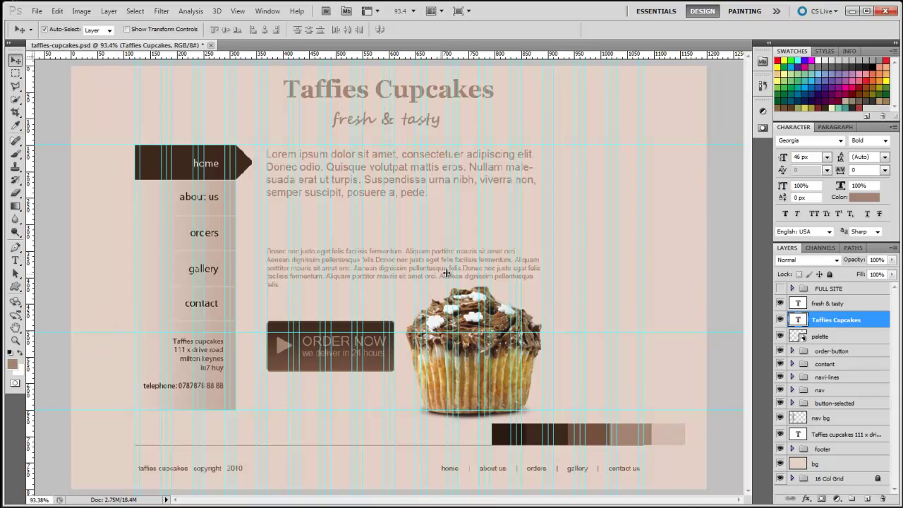
pyautogui.click(598, 282)
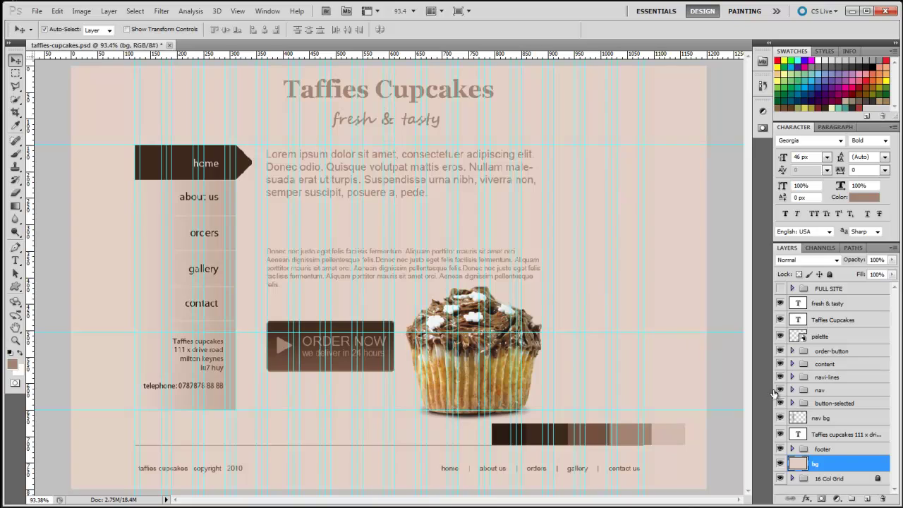
# Step: Add a new empty layer above bg and set the foreground colour to #ffffff
pyautogui.click(867, 499)
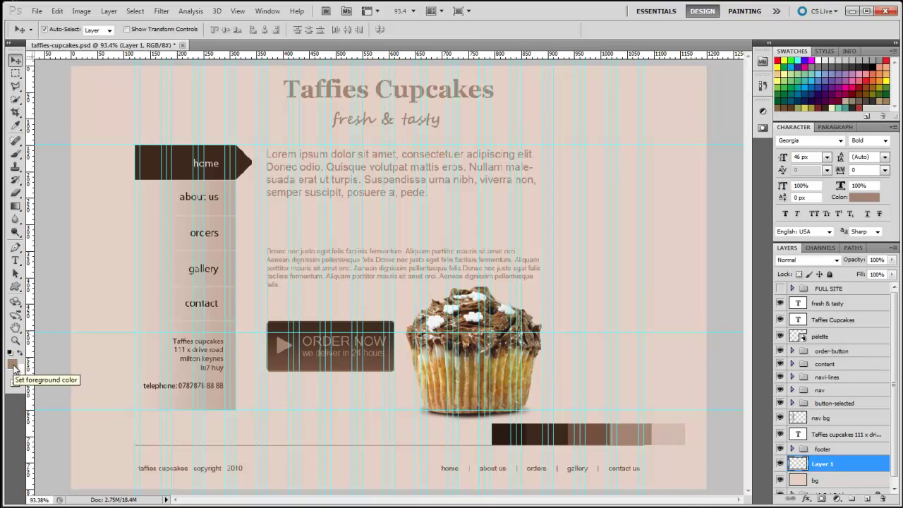
pyautogui.click(12, 365)
pyautogui.moveTo(659, 473); pyautogui.dragTo(633, 472)
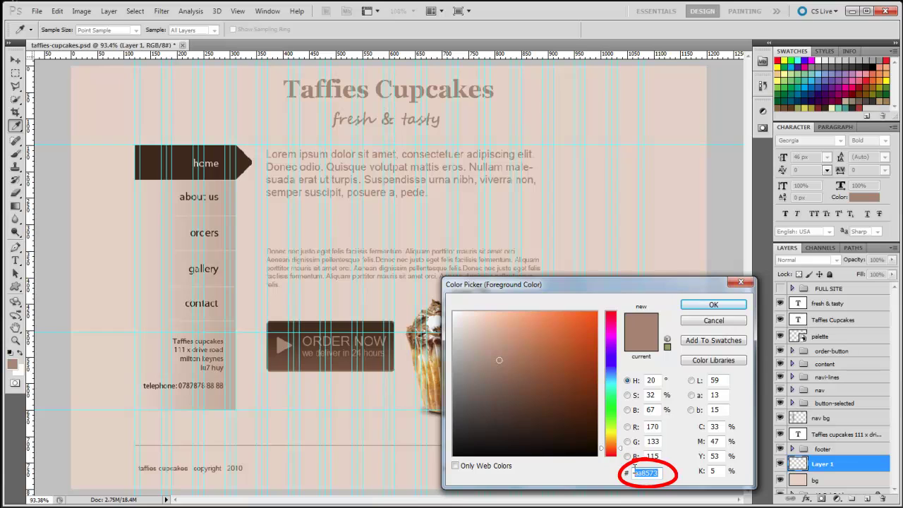
pyautogui.write('ffffff')
pyautogui.press('Return')
pyautogui.press('v')
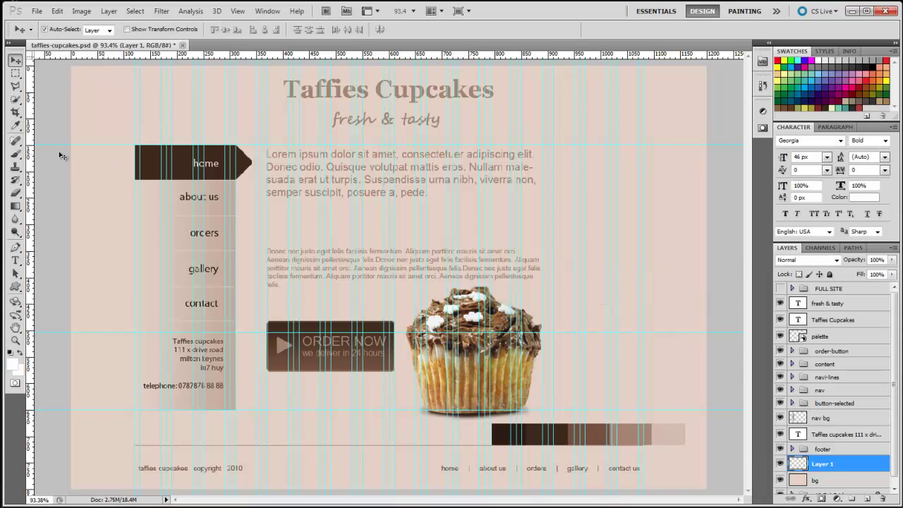
# Step: Paint a white glow around the title with an 800 px soft brush, layer opacity 80%
pyautogui.press('b')
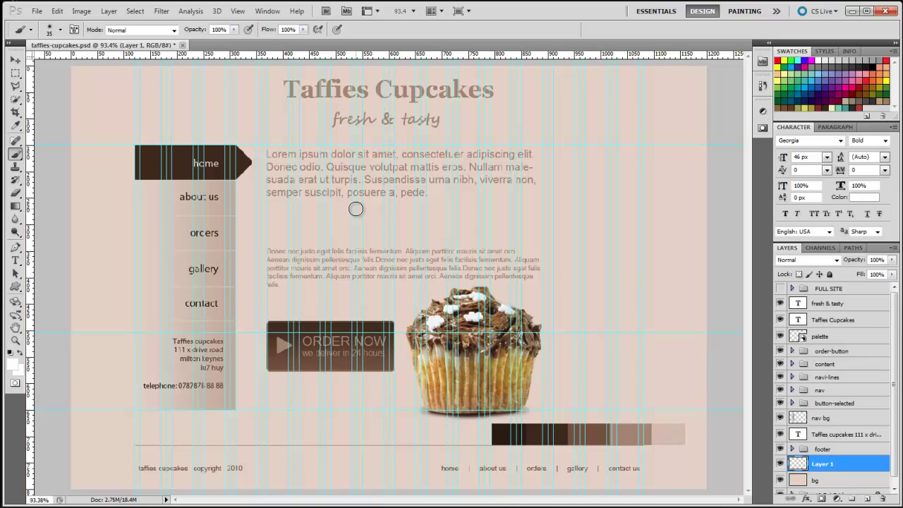
pyautogui.press(']')
pyautogui.press(']')
pyautogui.press(']')
pyautogui.press(']')
pyautogui.press(']')
pyautogui.press(']')
pyautogui.press(']')
pyautogui.press(']')
pyautogui.press(']')
pyautogui.press(']')
pyautogui.press(']')
pyautogui.press(']')
pyautogui.press(']')
pyautogui.press(']')
pyautogui.press(']')
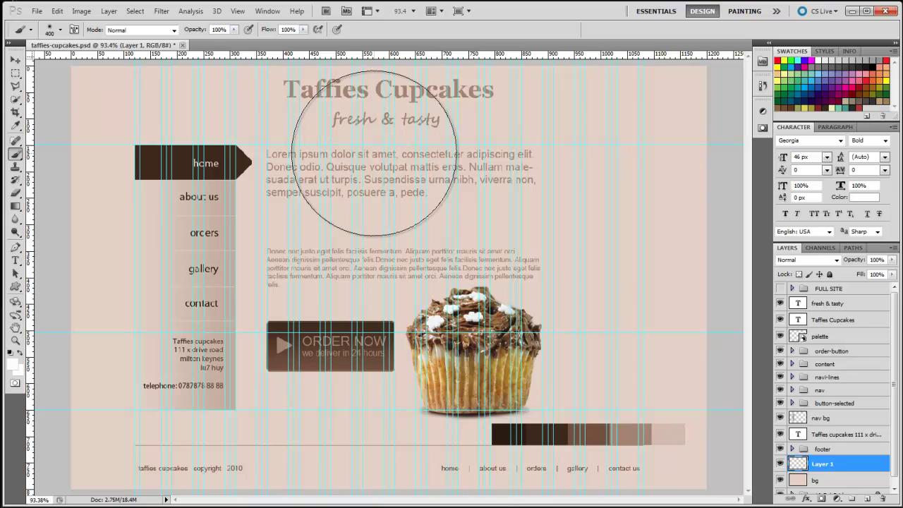
pyautogui.press(']')
pyautogui.press(']')
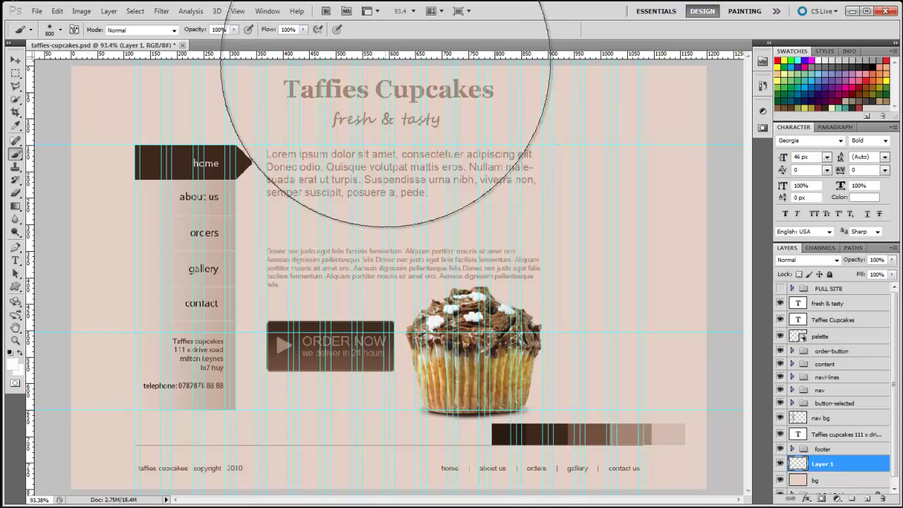
pyautogui.moveTo(389, 63); pyautogui.dragTo(392, 60)
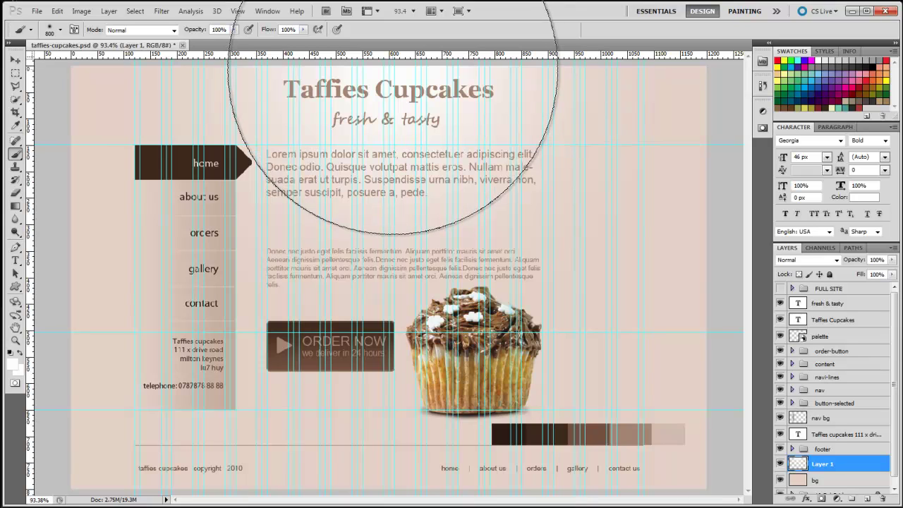
pyautogui.click(15, 60)
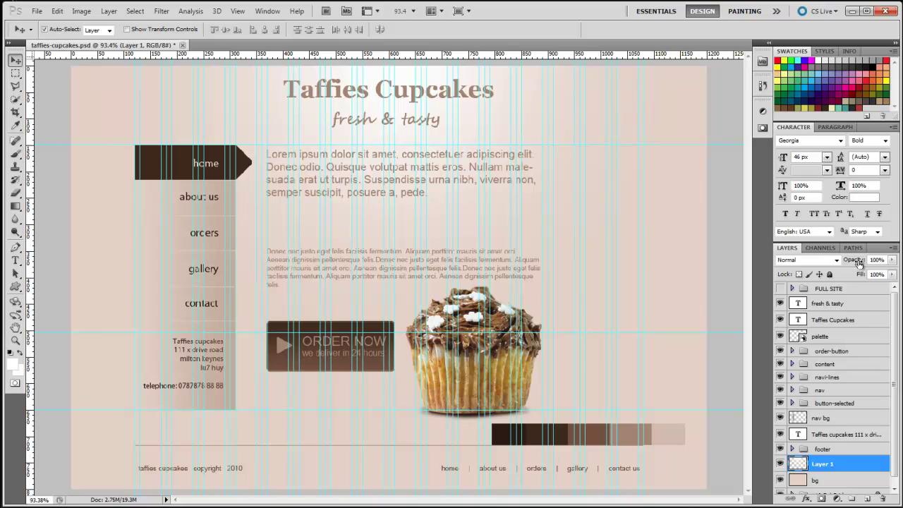
pyautogui.moveTo(859, 262); pyautogui.dragTo(849, 263)
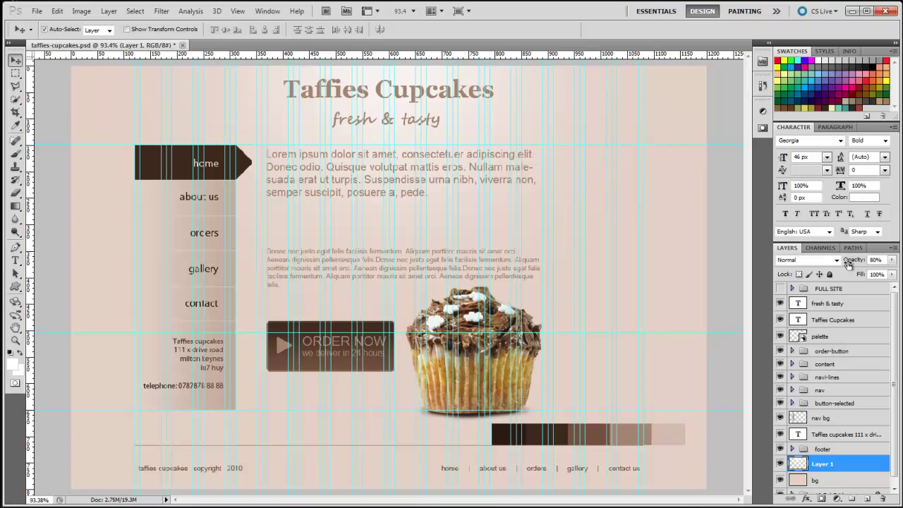
pyautogui.click(198, 197)
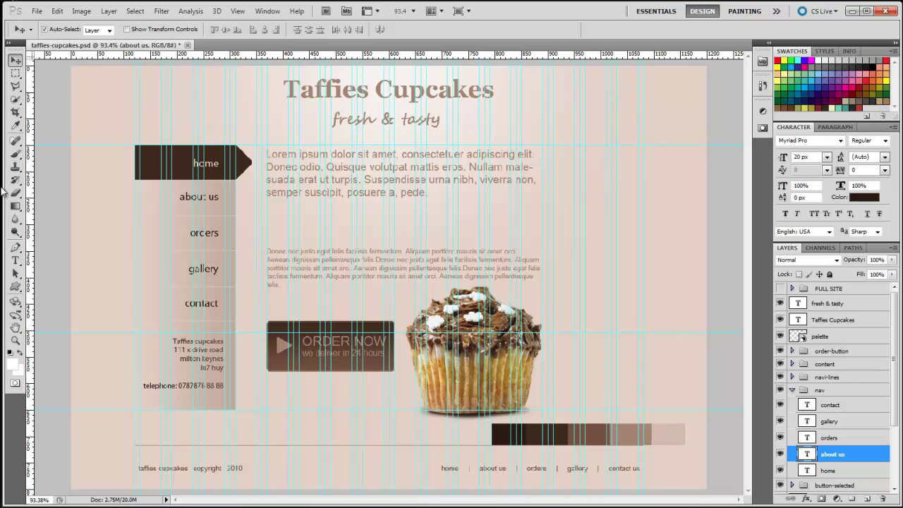
# Step: Change the 'about us' link text to dark brown #3d2316 sampled from the colour strip
pyautogui.click(15, 260)
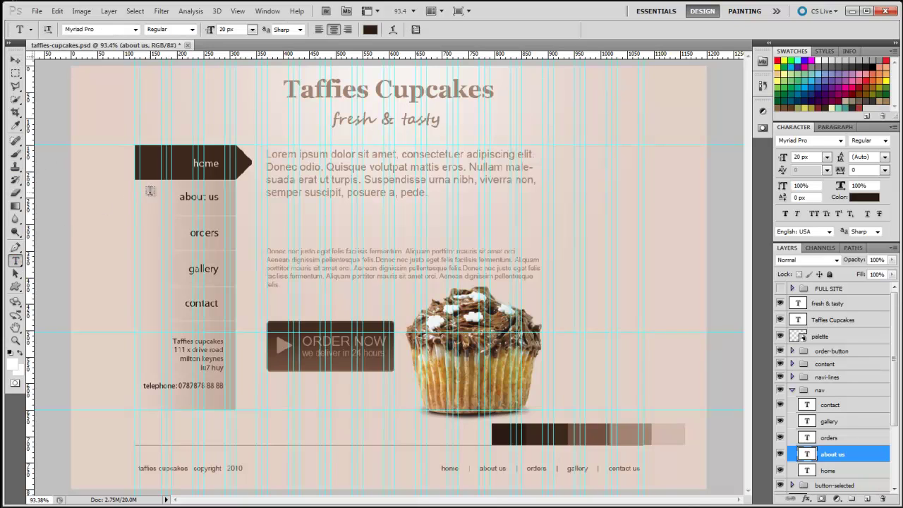
pyautogui.click(200, 196)
pyautogui.moveTo(221, 196); pyautogui.dragTo(176, 195)
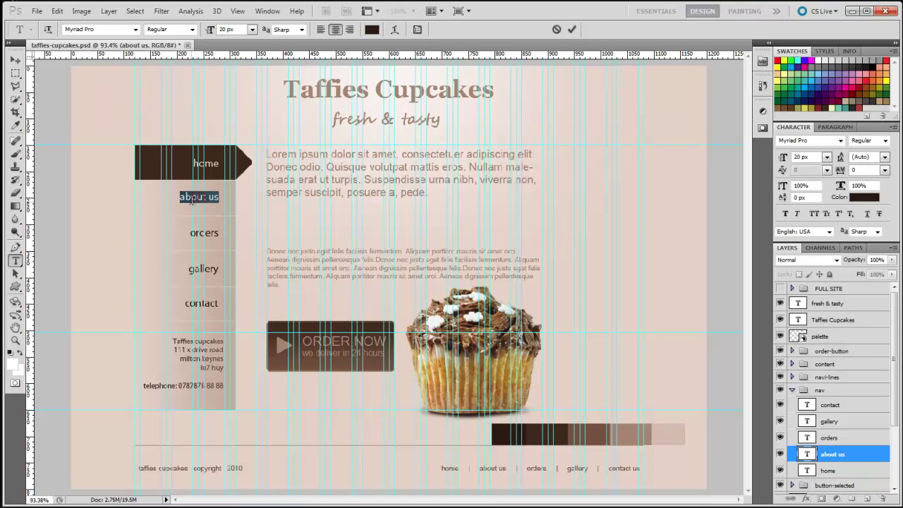
pyautogui.click(191, 198)
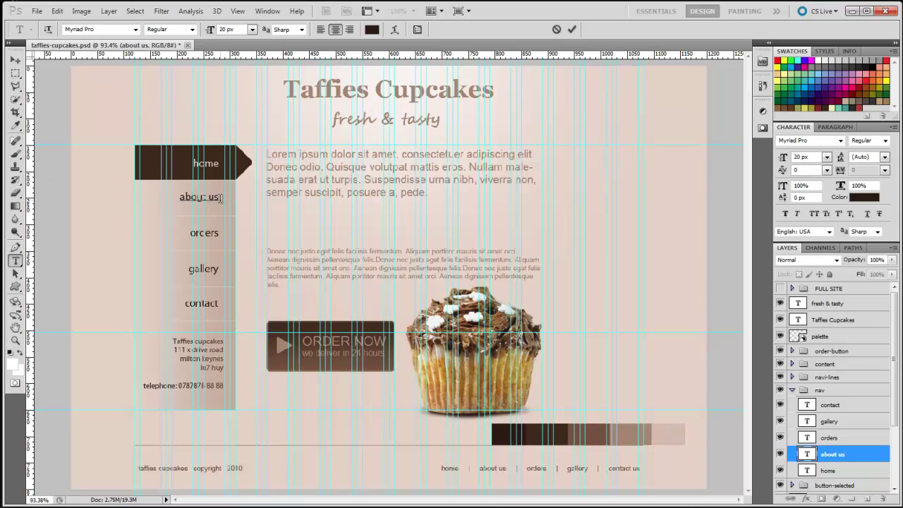
pyautogui.moveTo(220, 198); pyautogui.dragTo(167, 203)
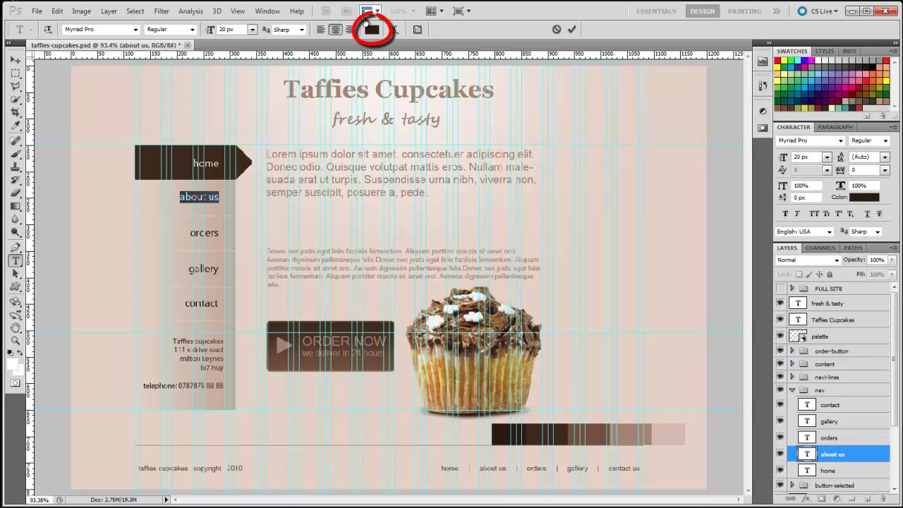
pyautogui.click(372, 30)
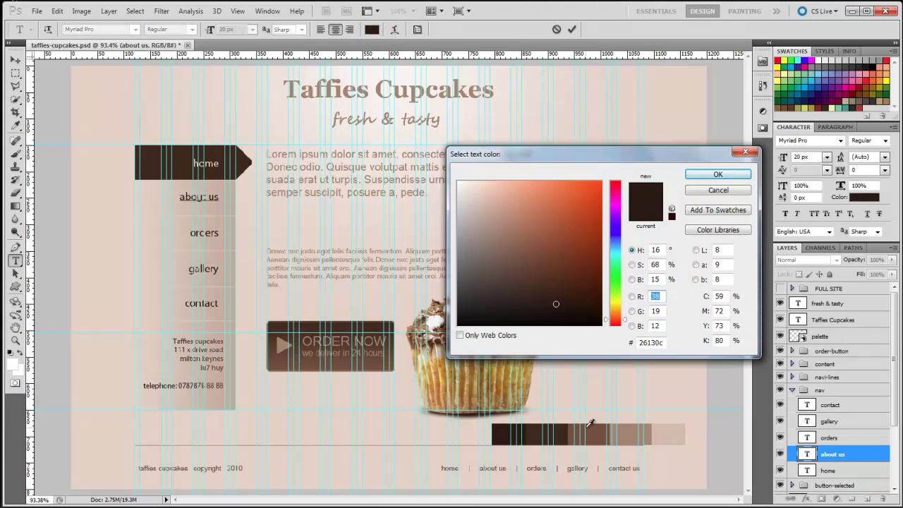
pyautogui.click(589, 425)
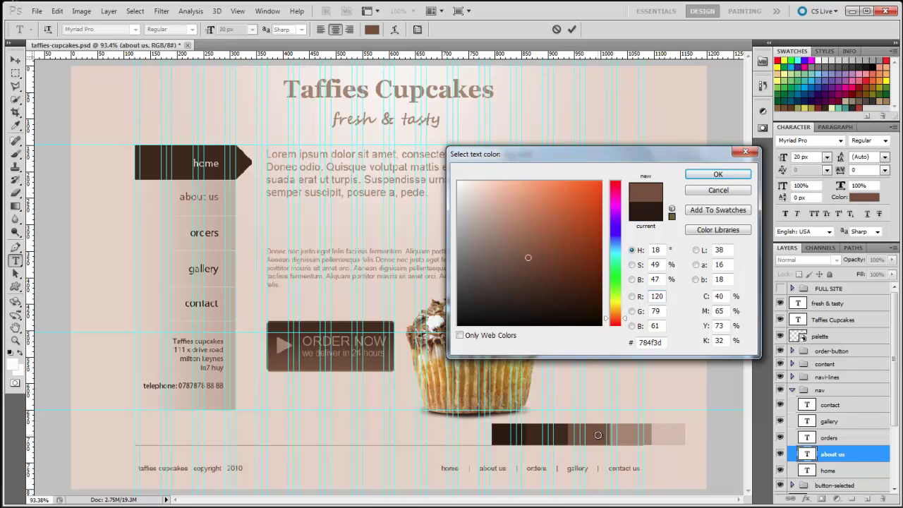
pyautogui.click(537, 437)
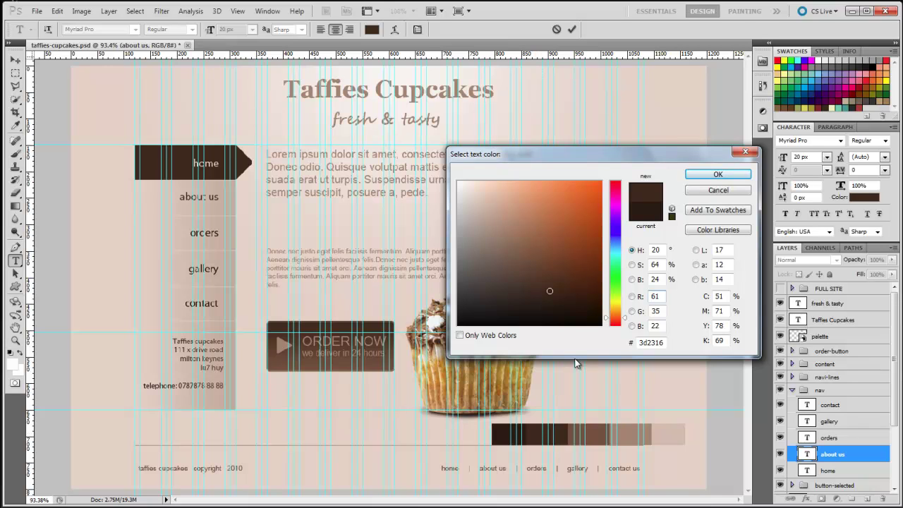
pyautogui.click(697, 178)
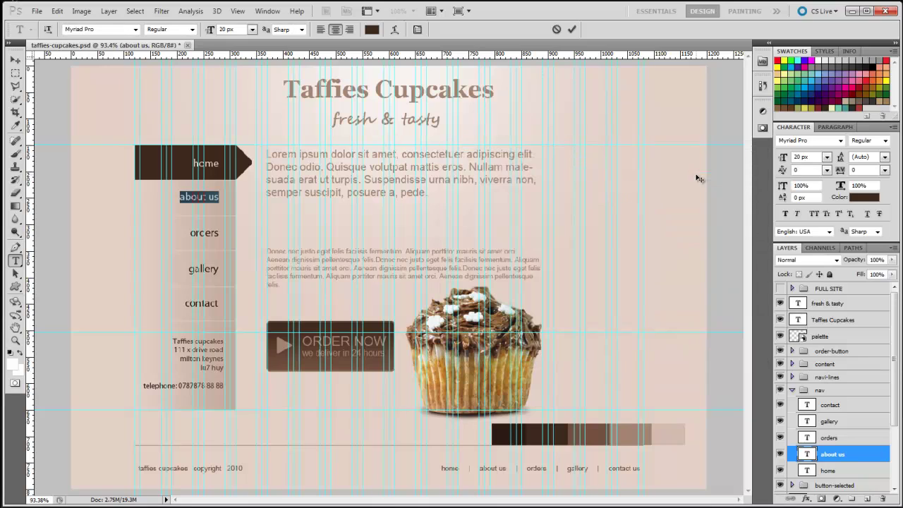
pyautogui.click(16, 60)
# Step: Nudge the Lorem ipsum intro up, pull the Donec paragraph beneath it, and lift the cupcake image
pyautogui.click(199, 349)
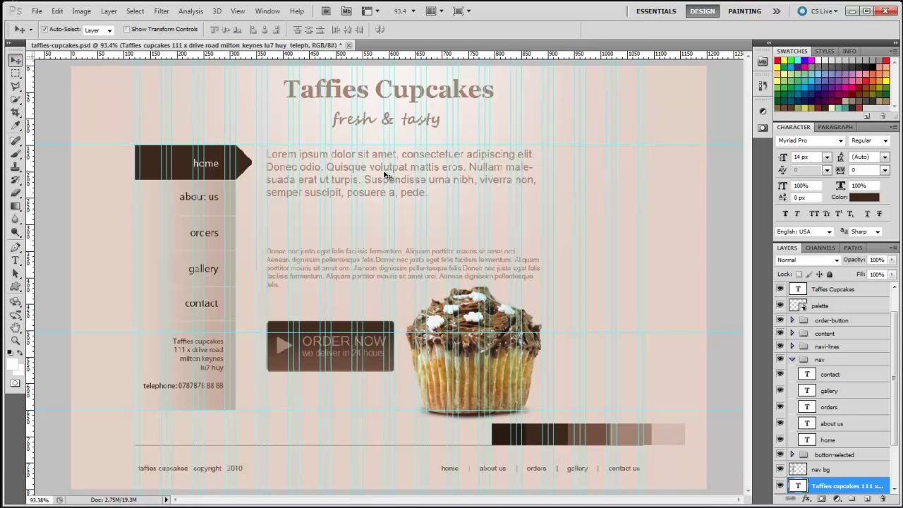
pyautogui.click(339, 170)
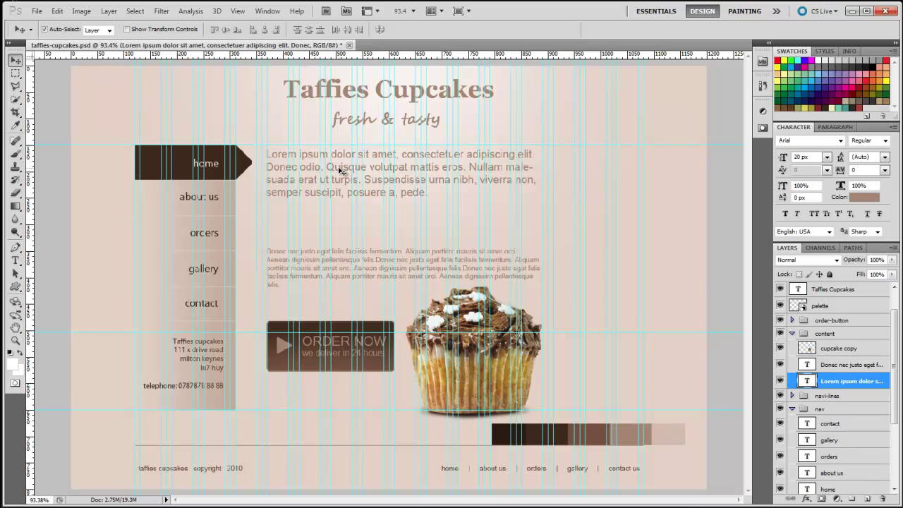
pyautogui.press('Up')
pyautogui.press('Up')
pyautogui.press('Up')
pyautogui.press('Up')
pyautogui.press('Up')
pyautogui.press('Up')
pyautogui.press('Right')
pyautogui.press('Right')
pyautogui.press('Up')
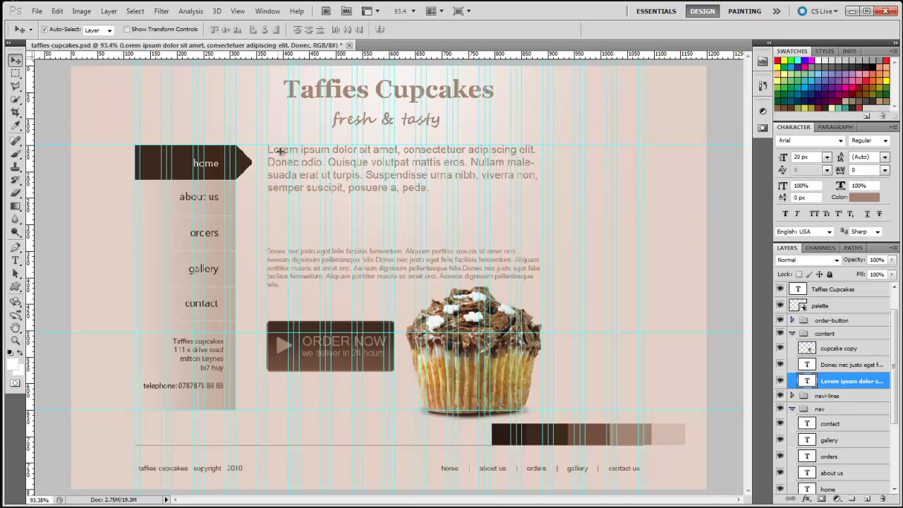
pyautogui.click(340, 253)
pyautogui.hotkey('ctrl', 'z')
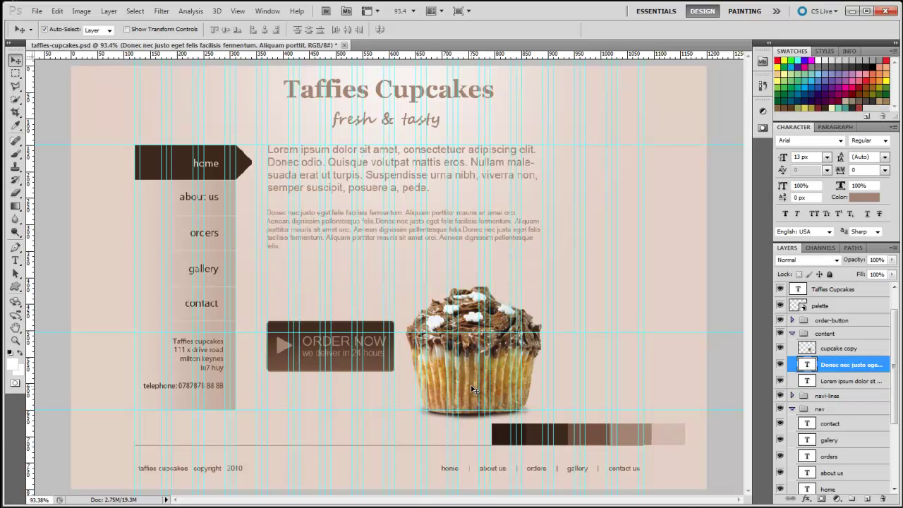
pyautogui.moveTo(472, 390); pyautogui.dragTo(437, 364)
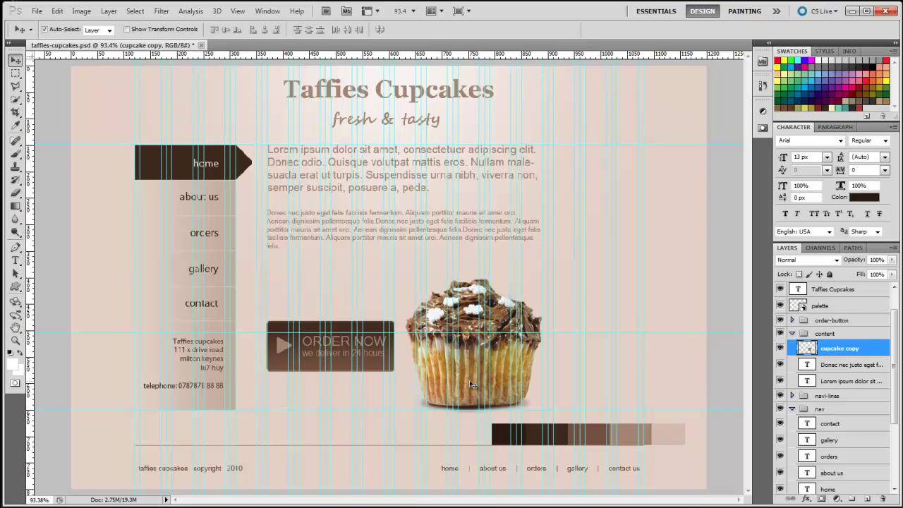
# Step: Vertically centre the order-button group on the cupcake, then nudge it slightly down and right
pyautogui.keyDown('ctrl'); pyautogui.click(864, 323); pyautogui.keyUp('ctrl')
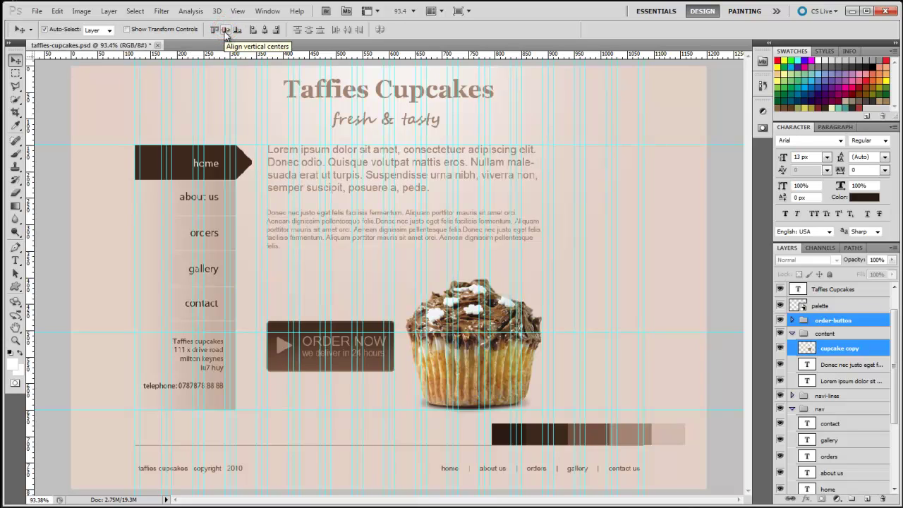
pyautogui.click(225, 30)
pyautogui.click(867, 323)
pyautogui.press('Down')
pyautogui.press('Down')
pyautogui.press('Down')
pyautogui.press('Down')
pyautogui.press('Down')
pyautogui.press('Down')
pyautogui.press('Down')
pyautogui.press('Down')
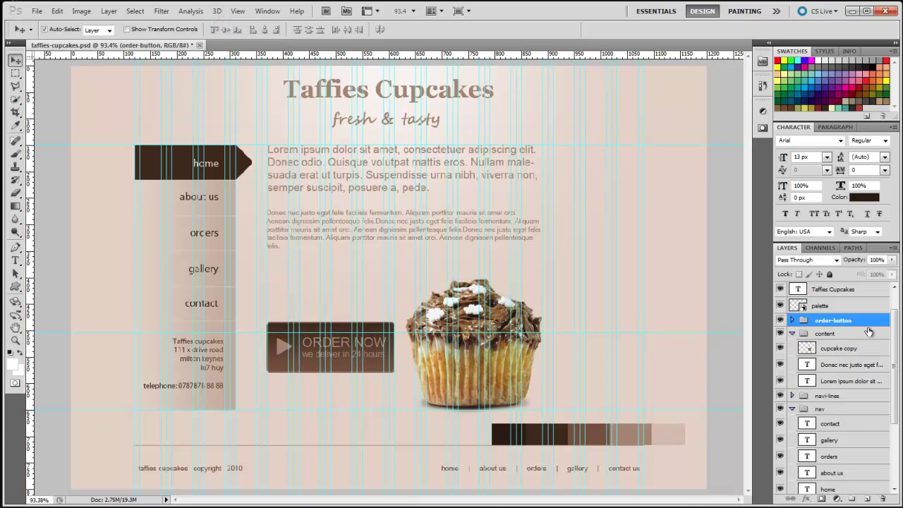
pyautogui.press('Down')
pyautogui.press('Down')
pyautogui.press('Down')
pyautogui.press('Right')
pyautogui.press('Right')
pyautogui.press('Right')
pyautogui.press('Right')
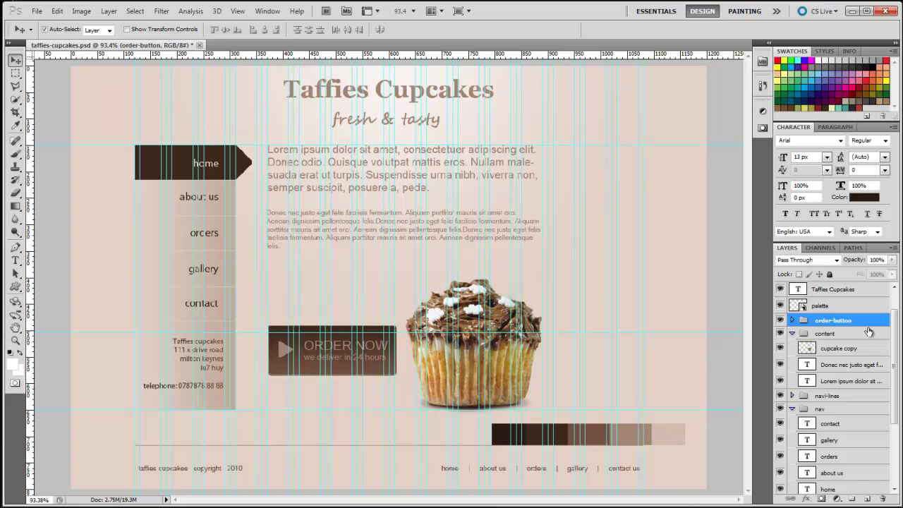
pyautogui.press('Down')
pyautogui.press('Down')
pyautogui.hotkey('shift', 'Down')
pyautogui.hotkey('shift', 'Up')
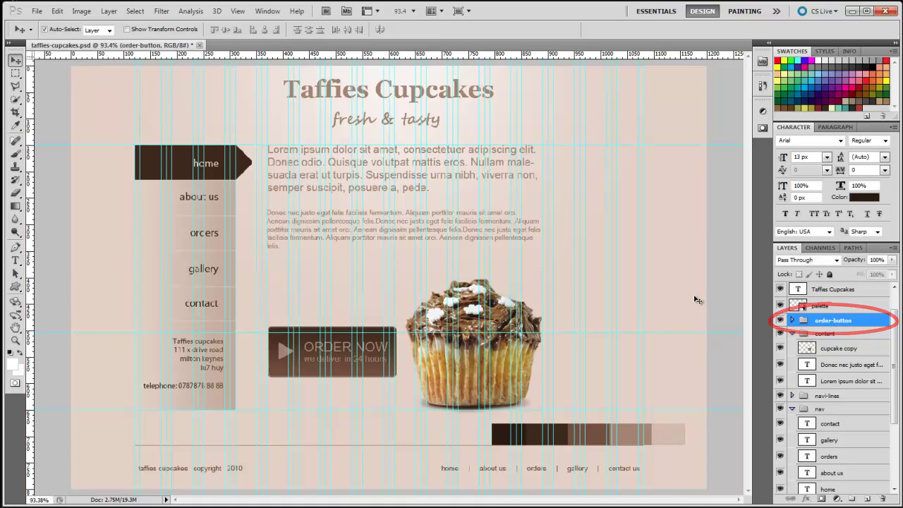
# Step: Scale the ORDER NOW button down to about 90% and hide the guides
pyautogui.hotkey('ctrl', 't')
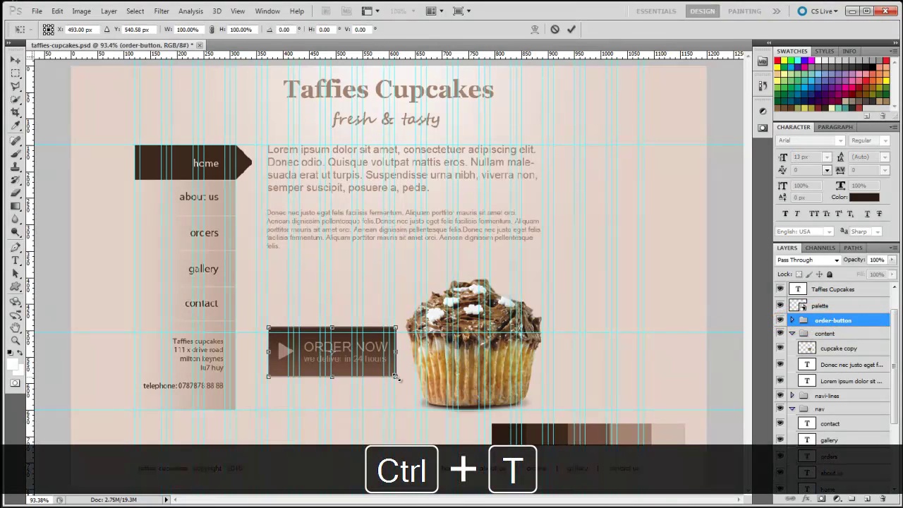
pyautogui.moveTo(396, 378); pyautogui.dragTo(386, 367)
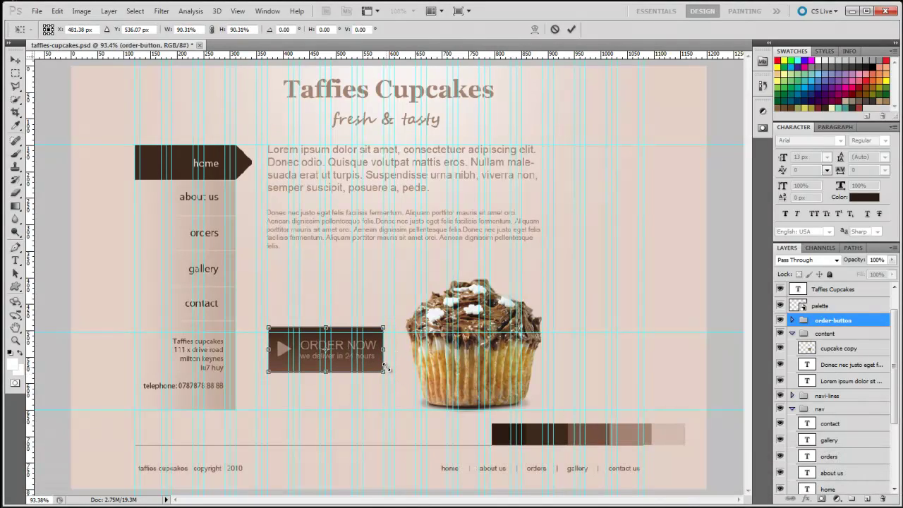
pyautogui.press('Return')
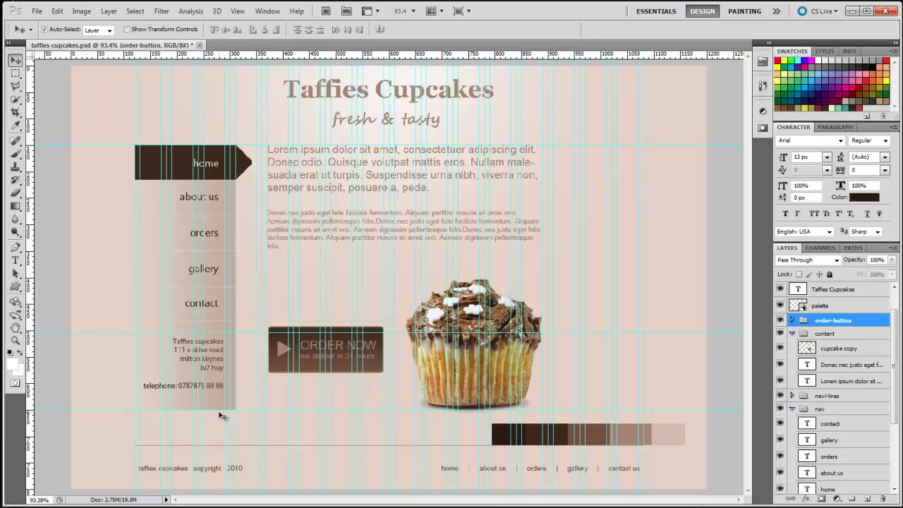
pyautogui.hotkey('ctrl', ';')
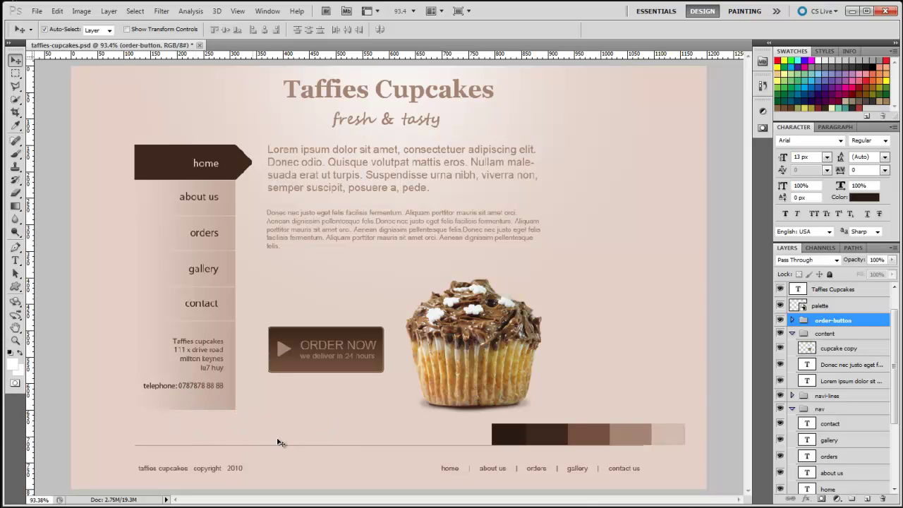
# Step: Erase the lower end of the nav bg layer with a large soft eraser
pyautogui.click(232, 408)
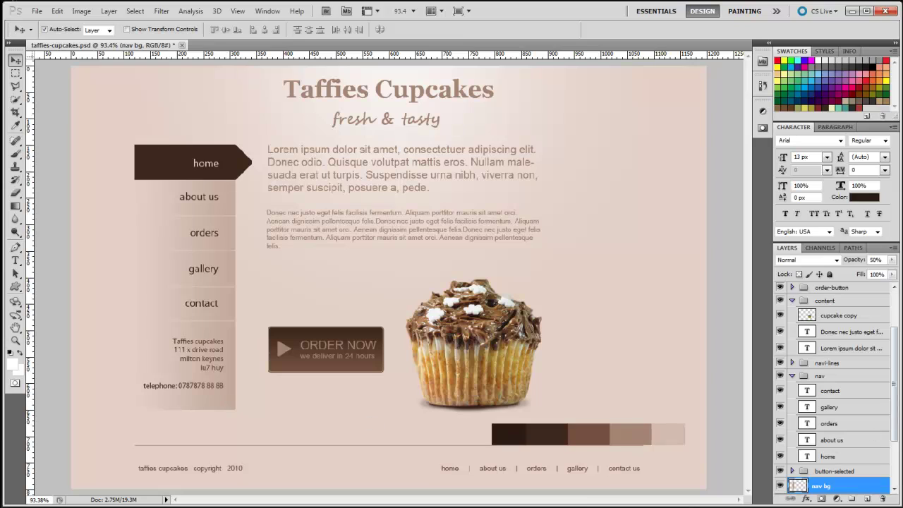
pyautogui.click(894, 469)
pyautogui.moveTo(894, 469); pyautogui.dragTo(895, 470)
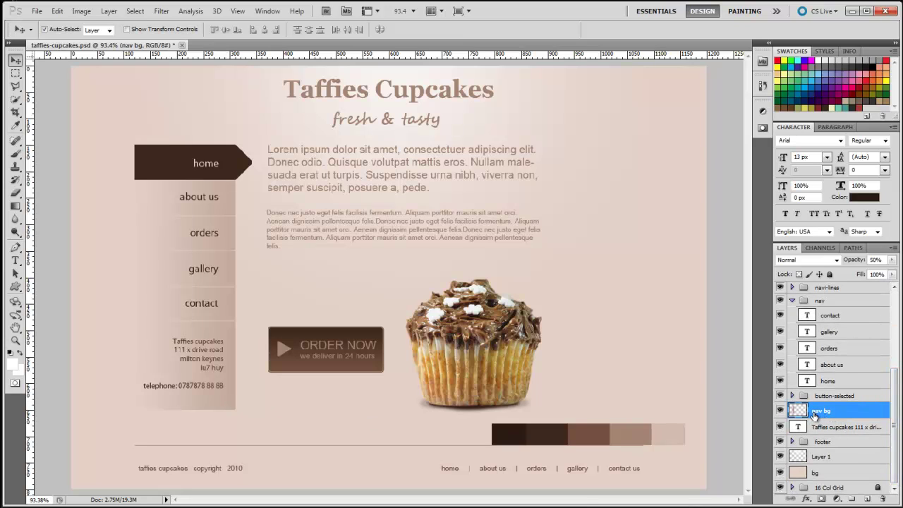
pyautogui.click(16, 195)
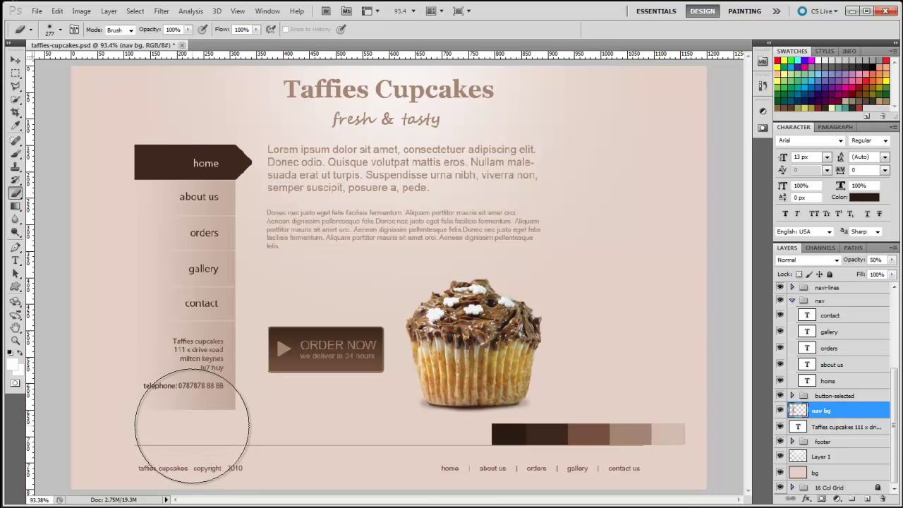
pyautogui.moveTo(246, 438); pyautogui.dragTo(173, 421)
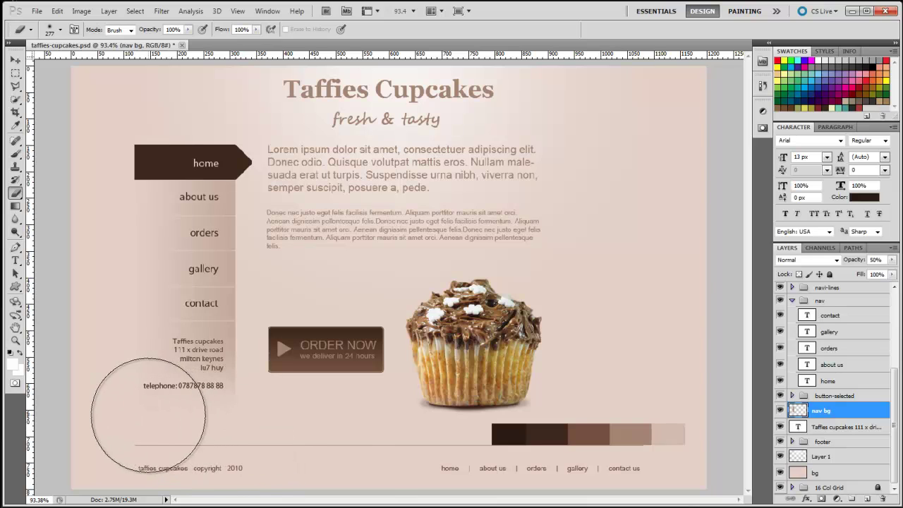
pyautogui.press('v')
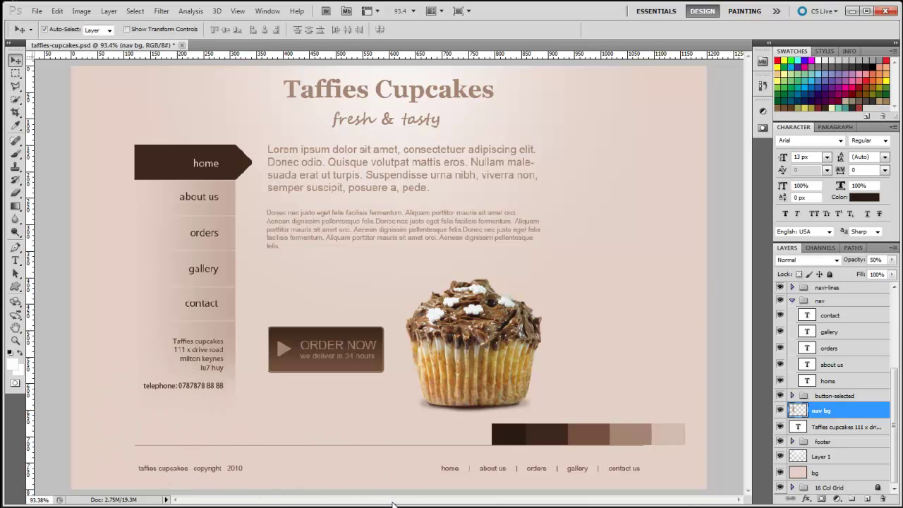